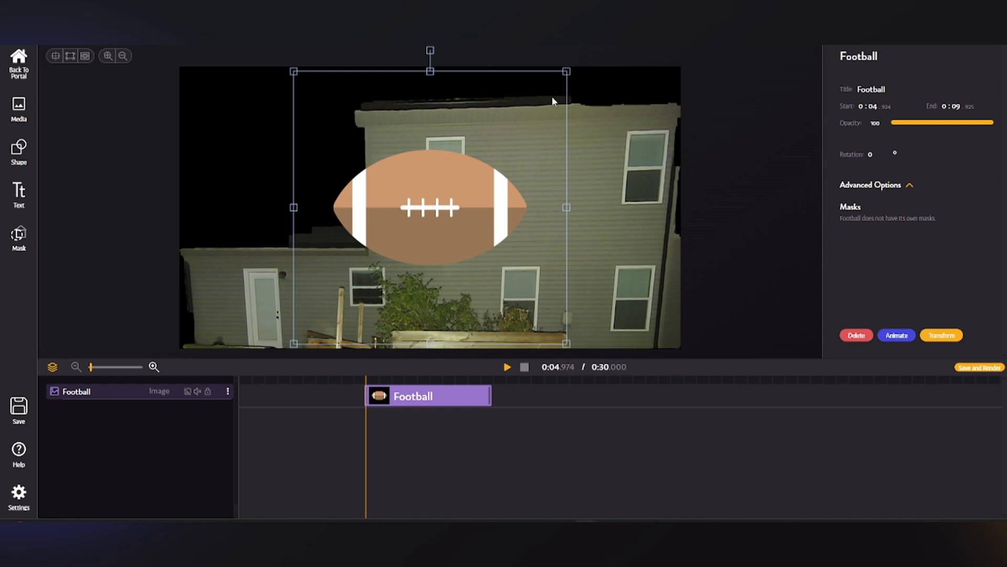
# Step: Shrink the football image and position it on the house between the door and the small lower window
pyautogui.moveTo(568, 71); pyautogui.dragTo(370, 268)
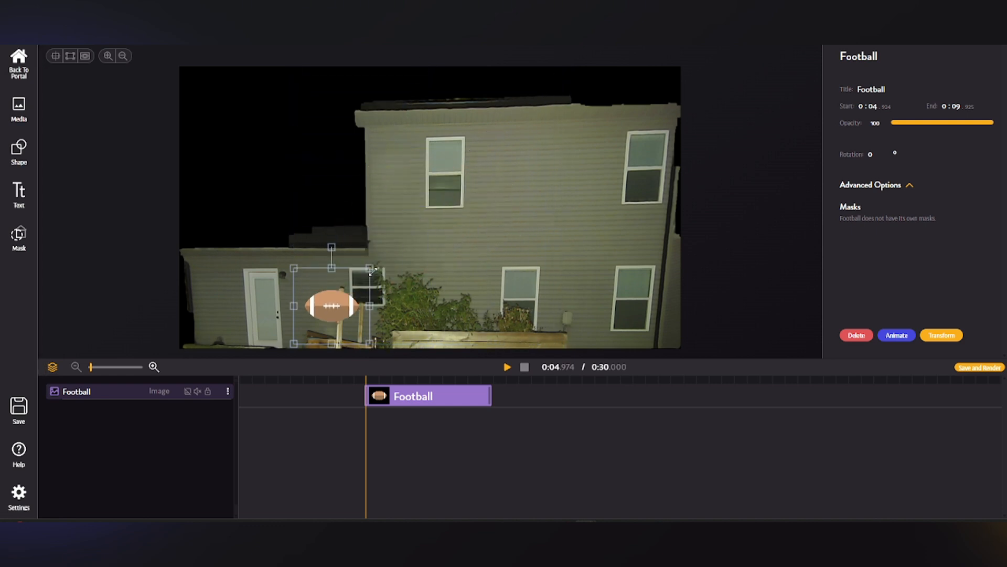
pyautogui.moveTo(338, 316); pyautogui.dragTo(326, 308)
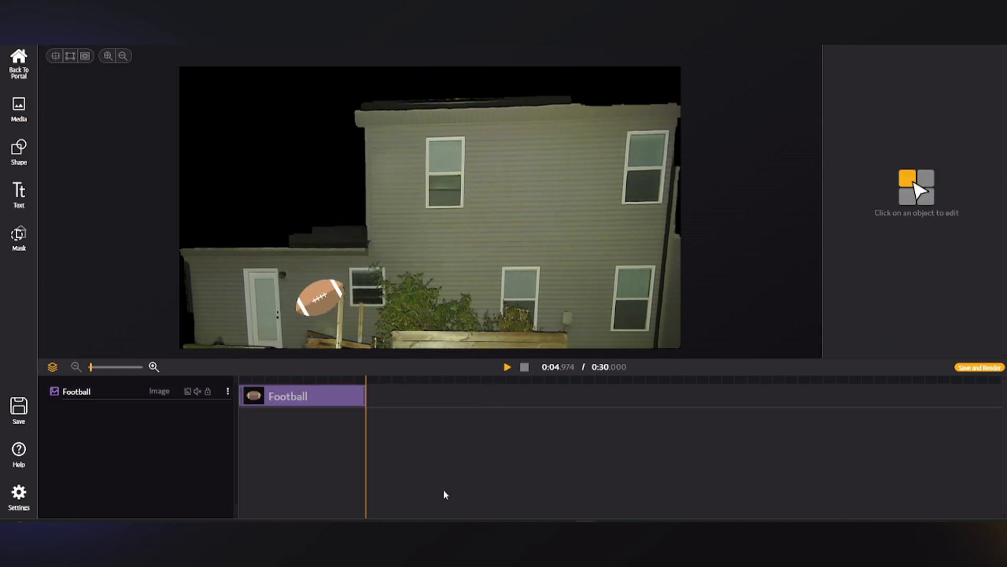
# Step: Start a Follow Path animation for the football from 0:00 to 0:05 with the Freedraw path shape
pyautogui.click(318, 303)
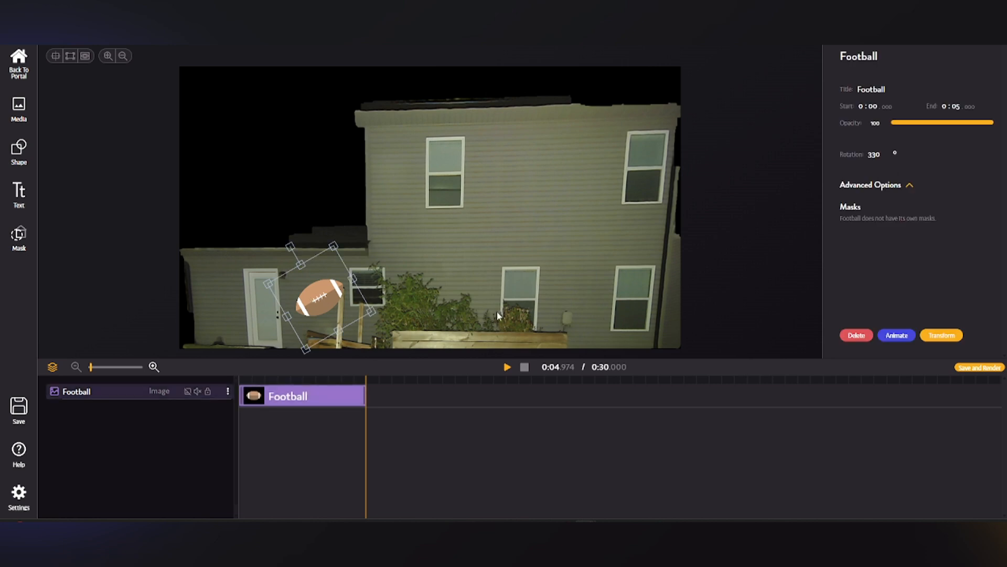
pyautogui.click(896, 336)
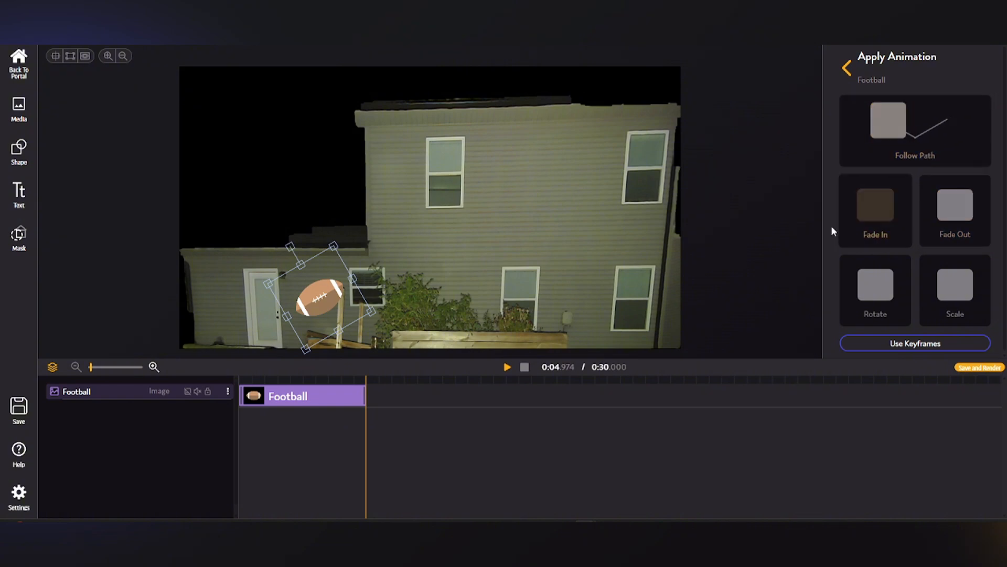
pyautogui.click(899, 156)
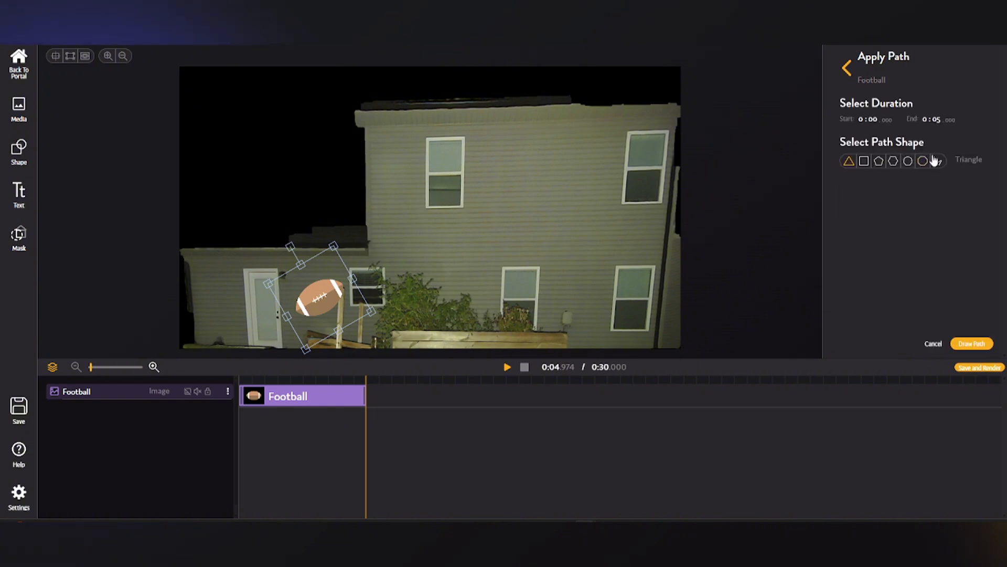
pyautogui.click(909, 163)
pyautogui.click(878, 162)
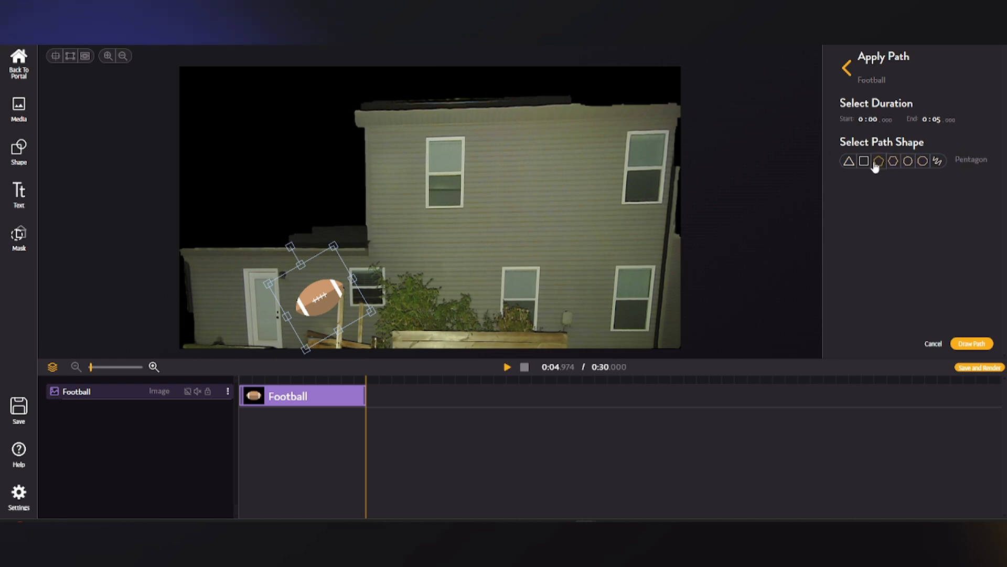
pyautogui.click(937, 161)
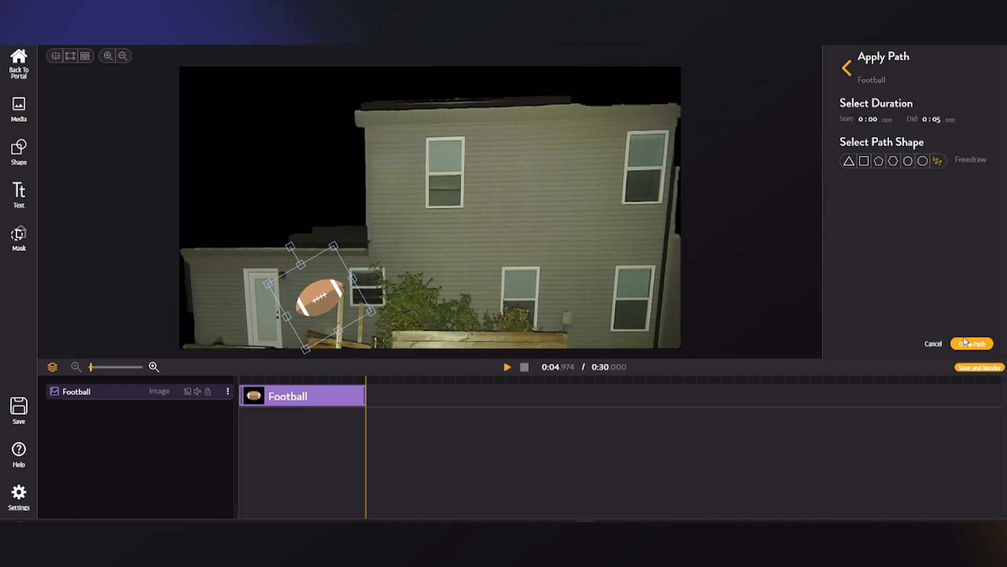
pyautogui.click(967, 343)
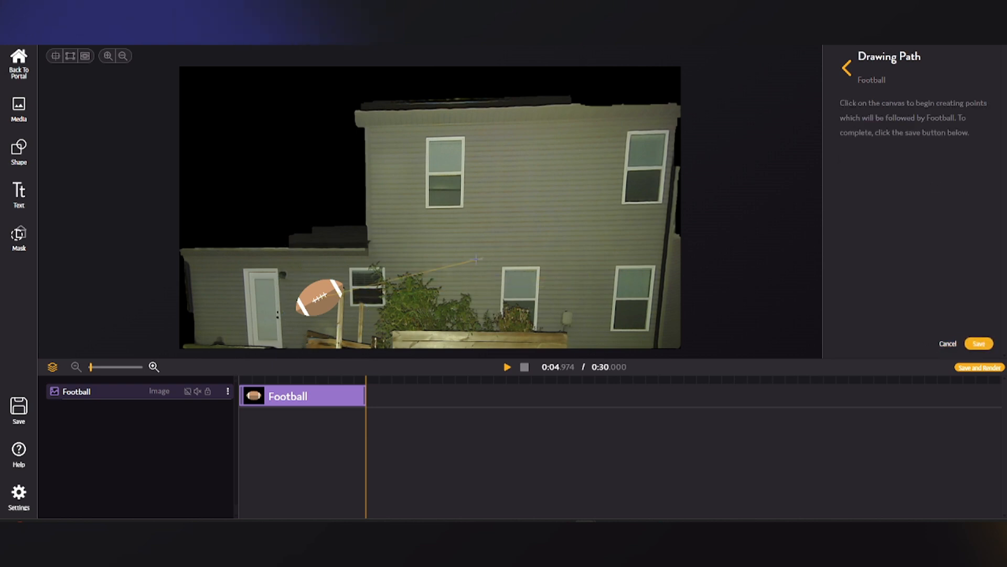
# Step: Draw an arched path from the football up across the wall and down between the two lower-right windows, and save it
pyautogui.moveTo(347, 259); pyautogui.dragTo(442, 220)
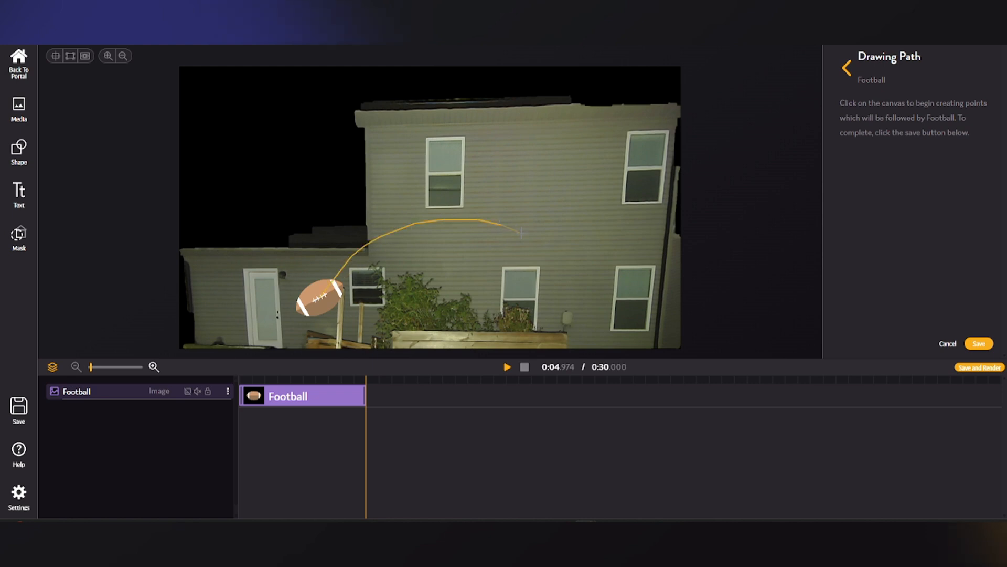
pyautogui.moveTo(521, 232)
pyautogui.mouseDown()
pyautogui.moveTo(553, 248)
pyautogui.moveTo(577, 305)
pyautogui.moveTo(633, 304)
pyautogui.moveTo(800, 339)
pyautogui.mouseUp()
pyautogui.click(979, 343)
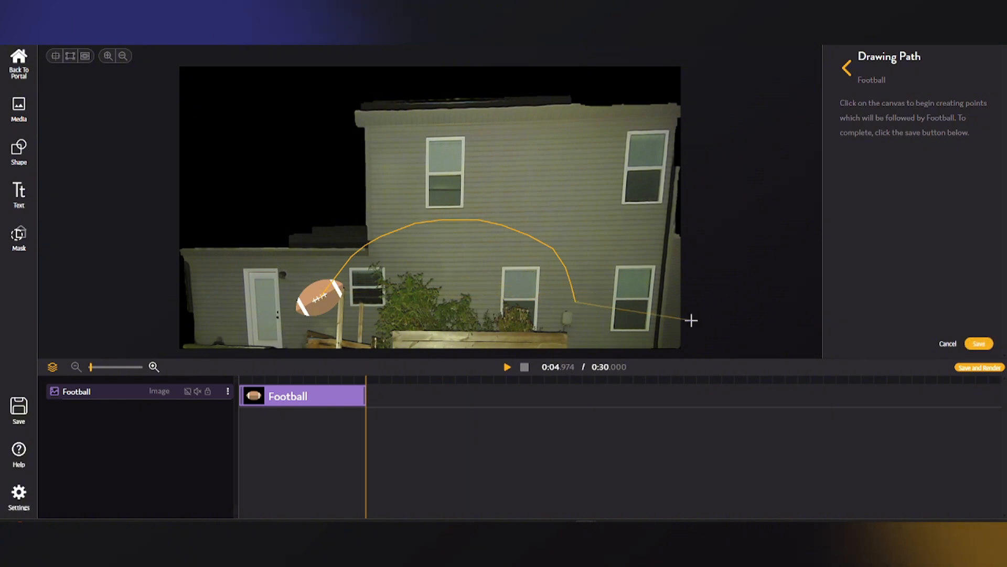
pyautogui.click(979, 344)
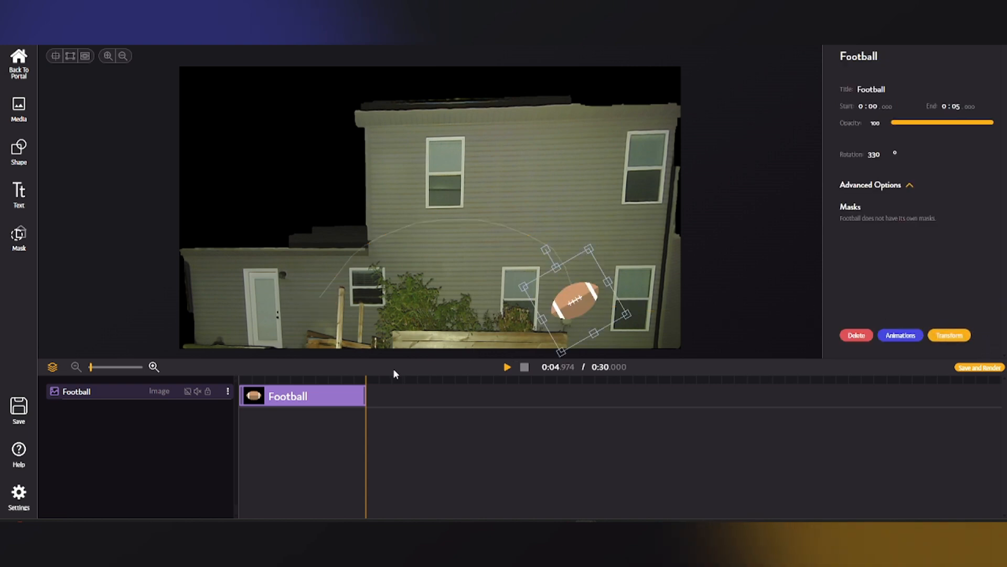
# Step: Set the football's path animation to end at 0:02 and play it from the beginning
pyautogui.moveTo(364, 377); pyautogui.dragTo(242, 367)
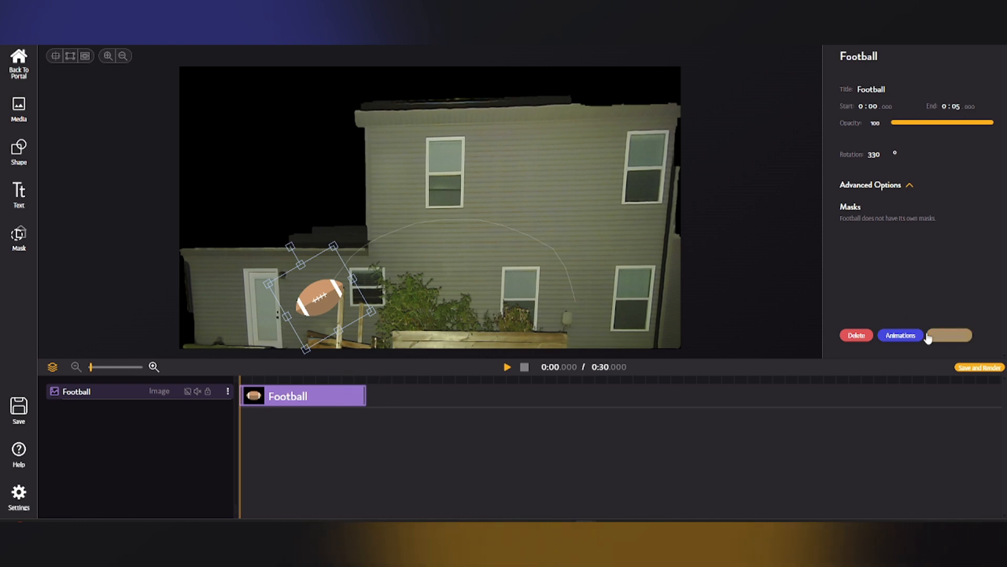
pyautogui.click(902, 335)
pyautogui.click(973, 138)
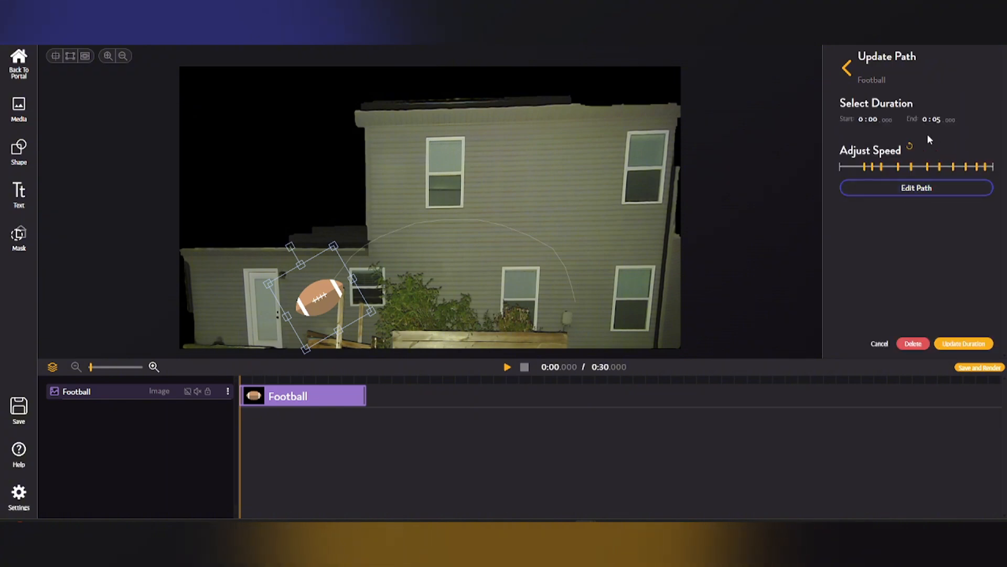
pyautogui.doubleClick(937, 118)
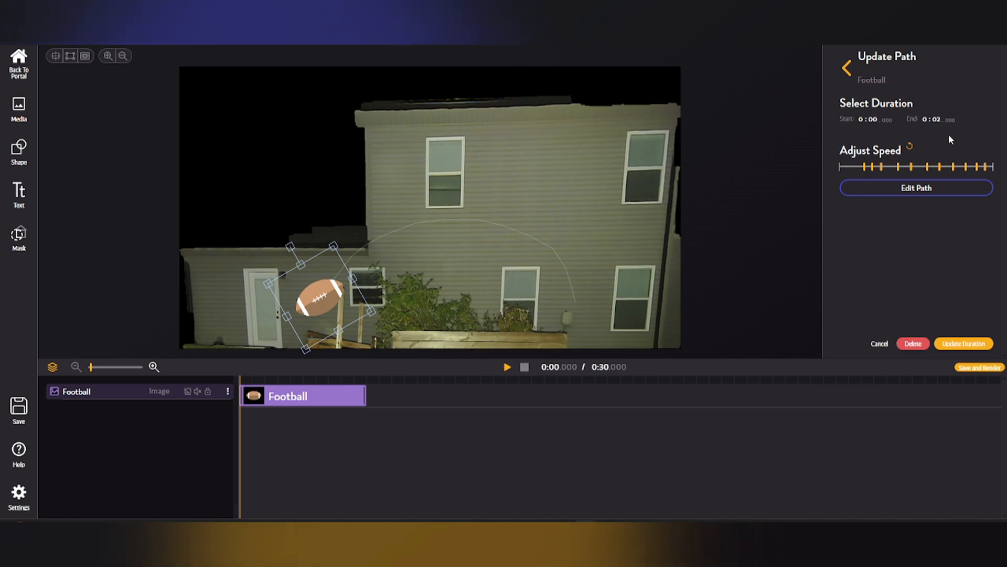
pyautogui.click(960, 344)
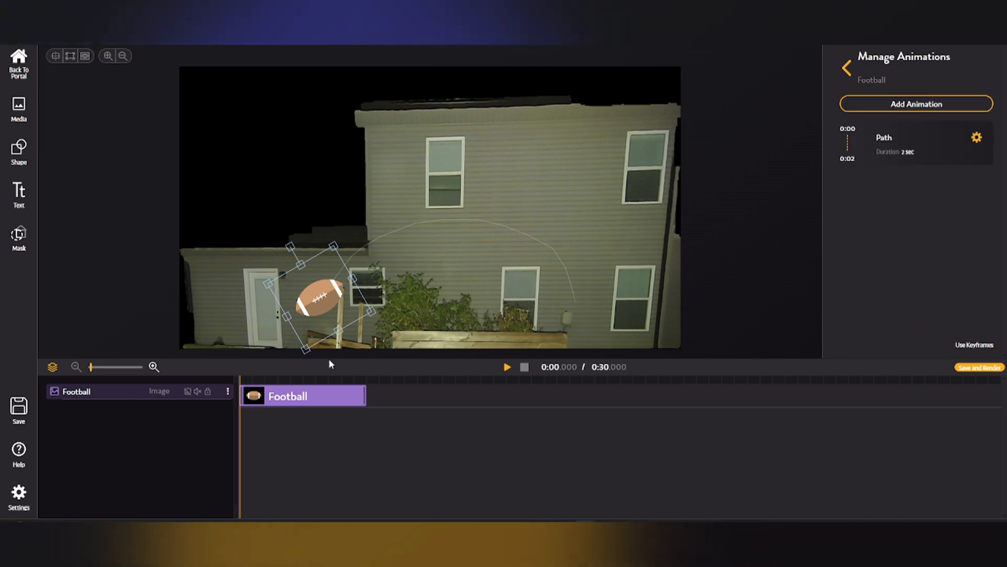
pyautogui.press('space')
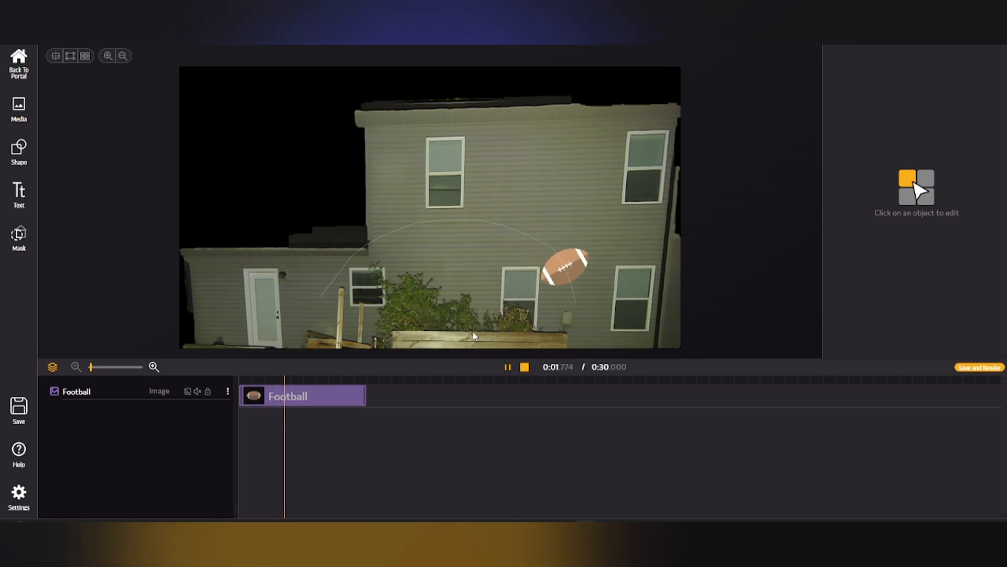
# Step: Delete the path animation from the football
pyautogui.click(575, 300)
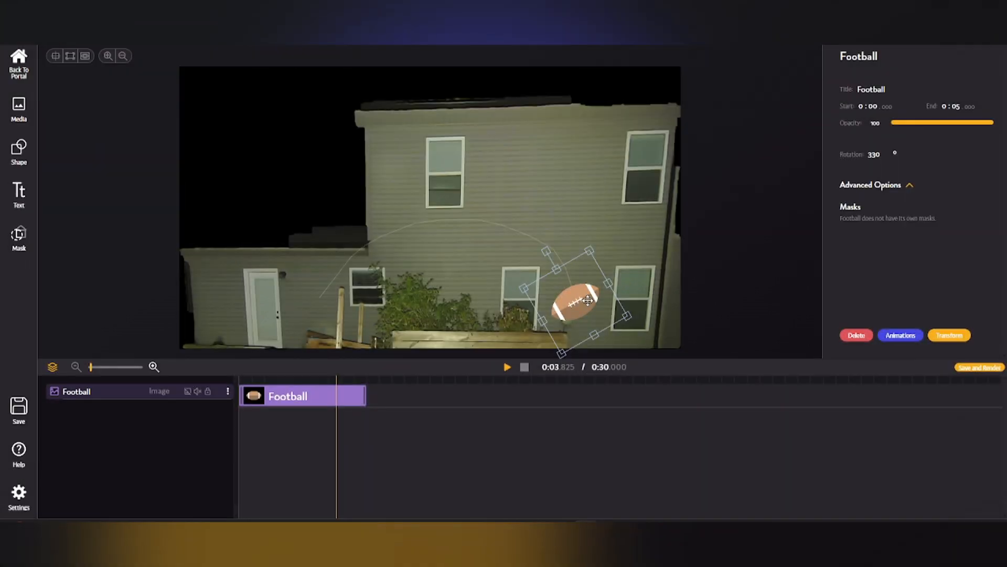
pyautogui.click(903, 337)
pyautogui.click(975, 139)
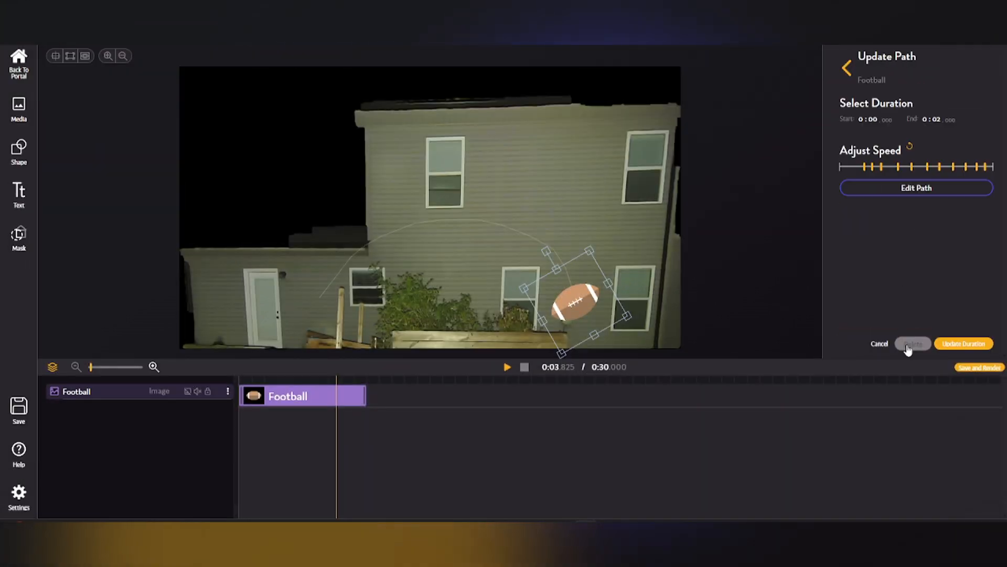
pyautogui.click(909, 346)
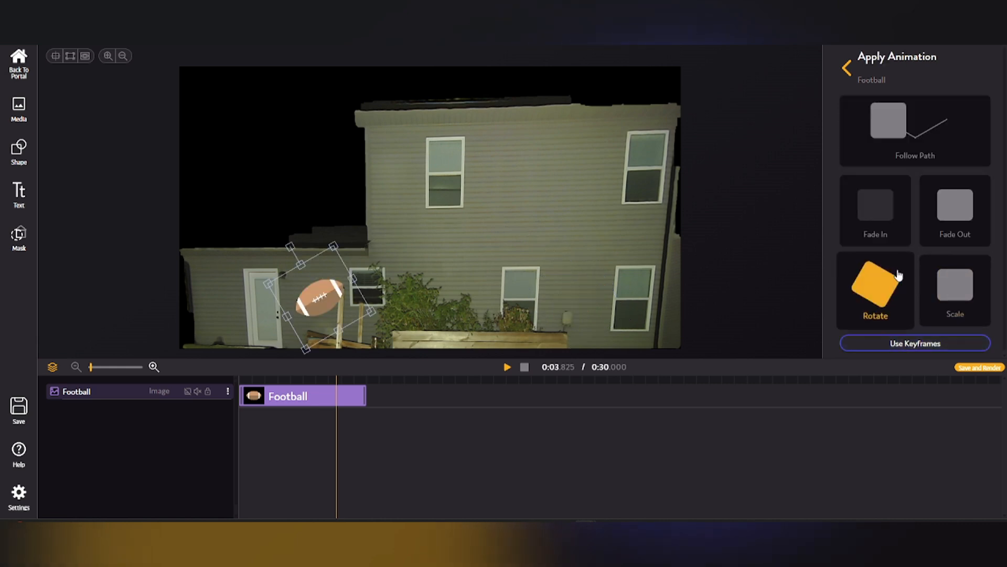
# Step: Apply a Fade In animation of 0.5 seconds to the football
pyautogui.click(874, 210)
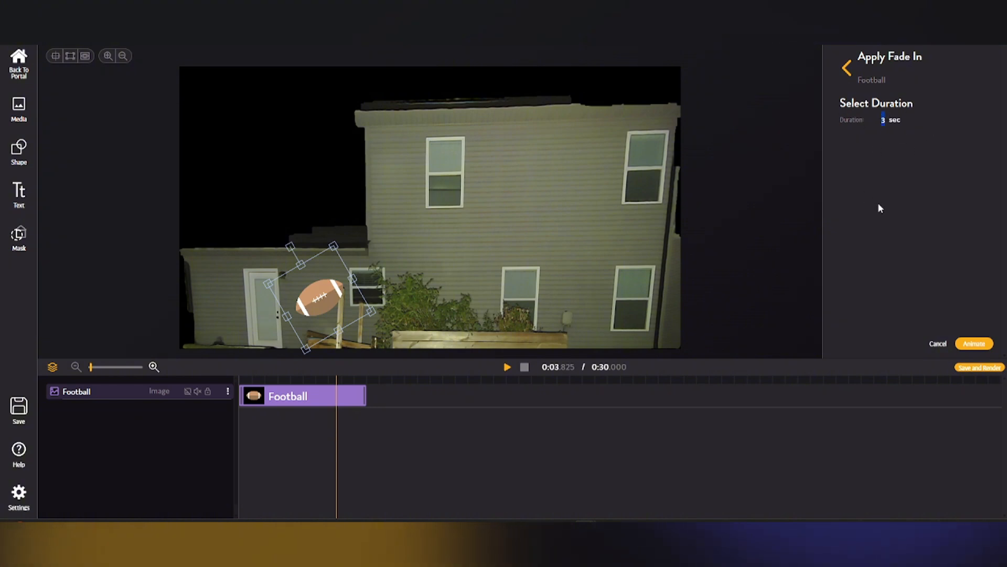
pyautogui.write('0.5')
pyautogui.click(974, 344)
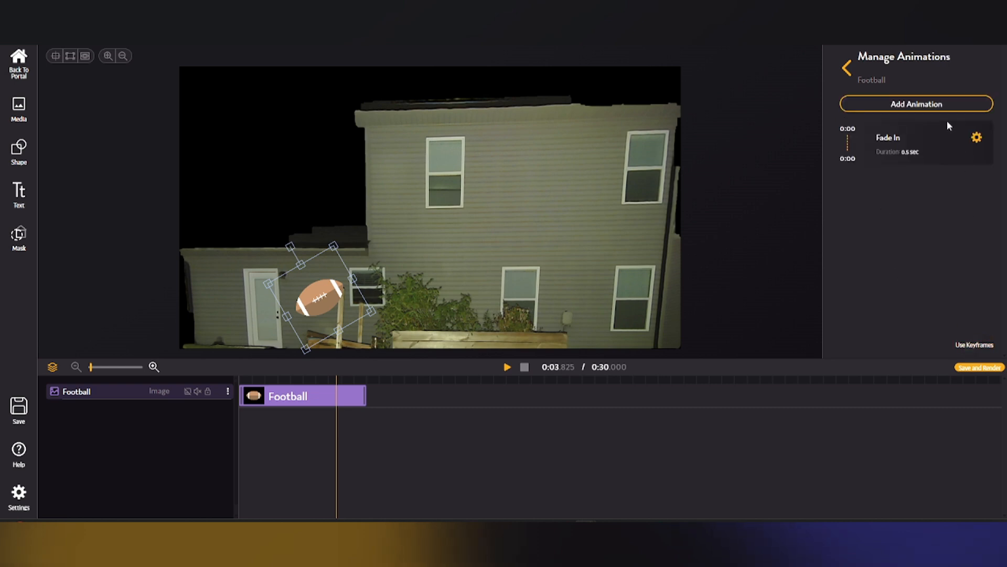
# Step: Add a Fade Out animation of 0.5 seconds to the football
pyautogui.click(936, 105)
pyautogui.click(950, 214)
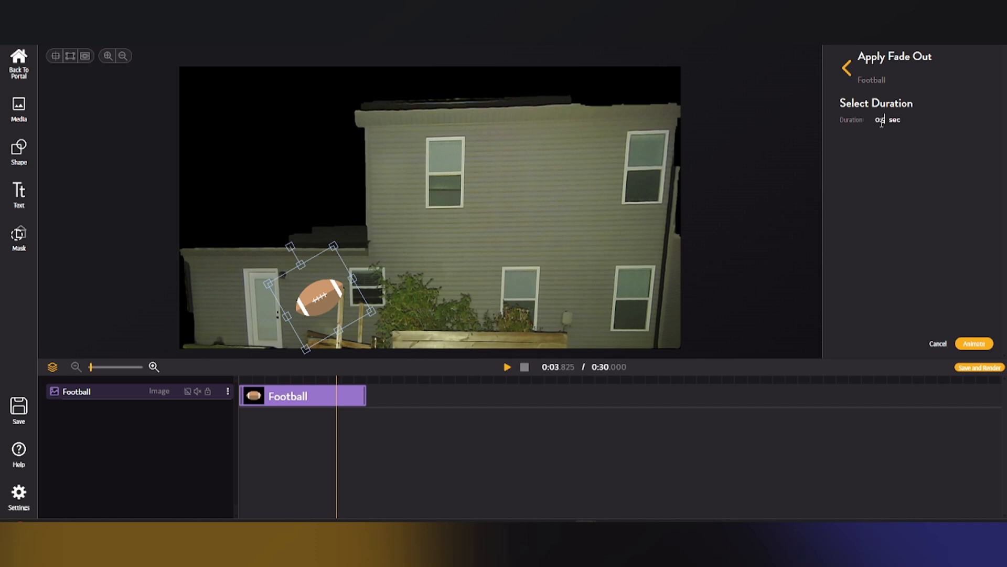
pyautogui.click(976, 343)
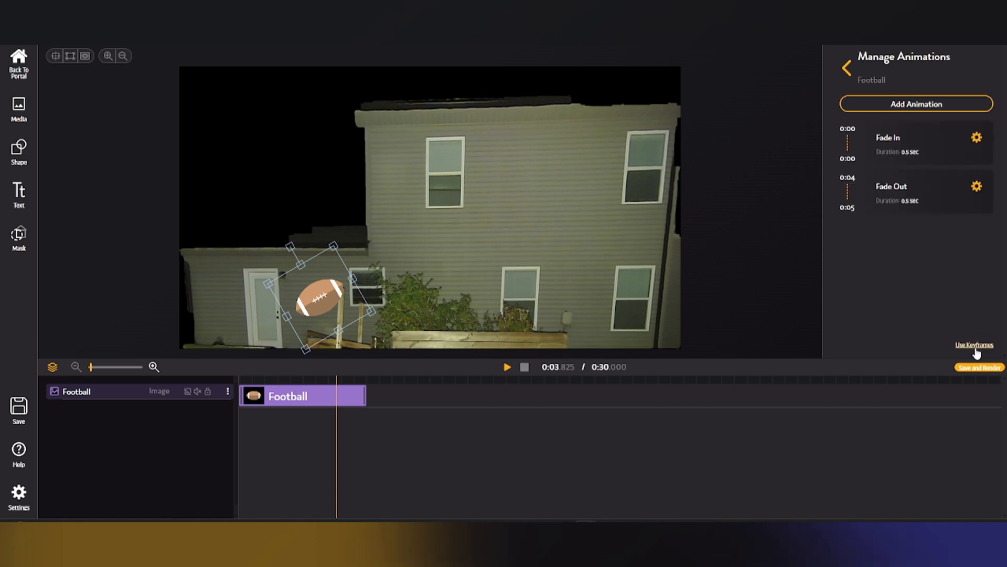
# Step: Play the timeline from the beginning to preview the football's fade in and fade out
pyautogui.moveTo(336, 379); pyautogui.dragTo(226, 368)
pyautogui.click(263, 436)
pyautogui.press('space')
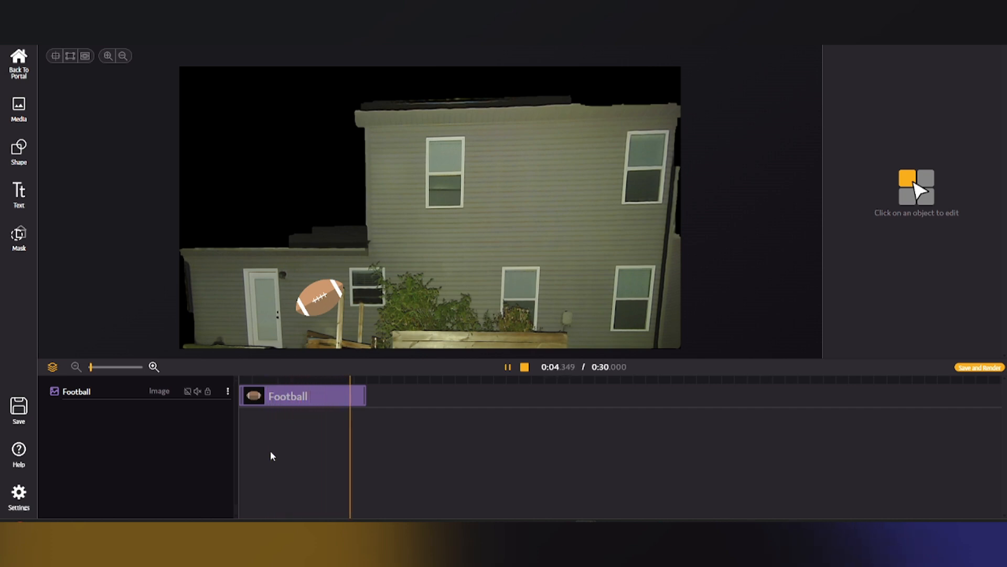
pyautogui.press('space')
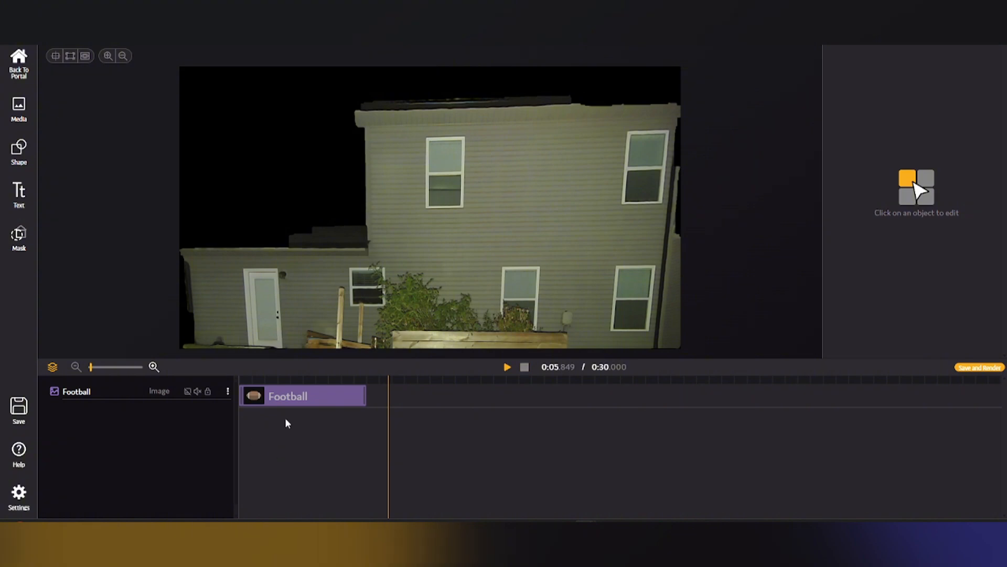
# Step: Add a Rotate animation to the football from 0:00 to 0:05 at 1 rotation per second and play it back
pyautogui.click(309, 400)
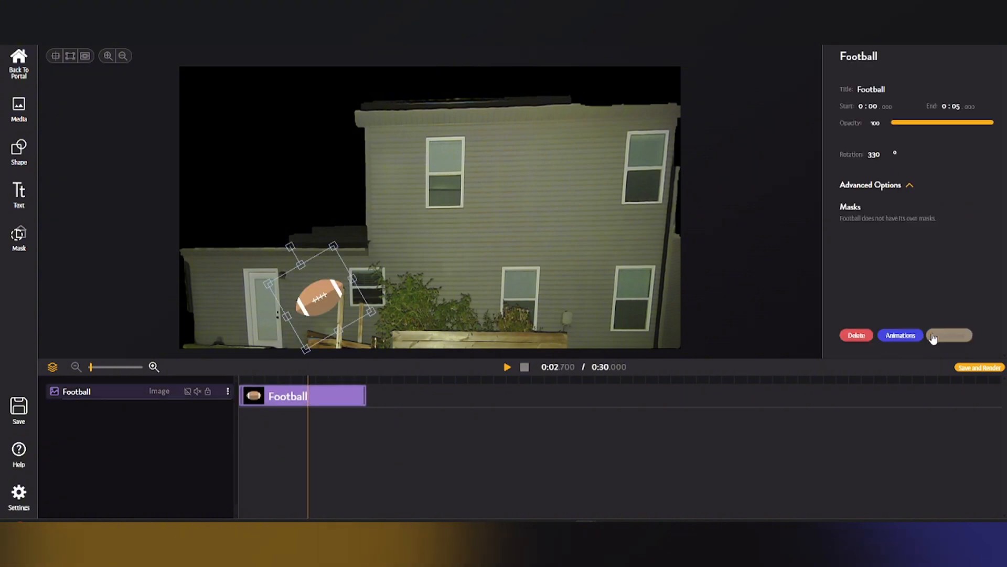
pyautogui.click(900, 336)
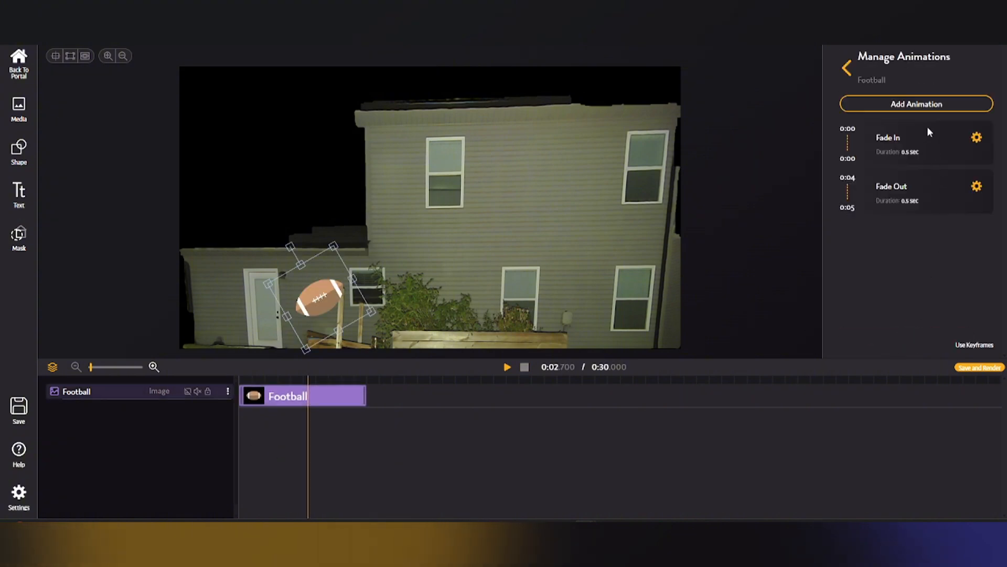
pyautogui.click(917, 104)
pyautogui.click(882, 298)
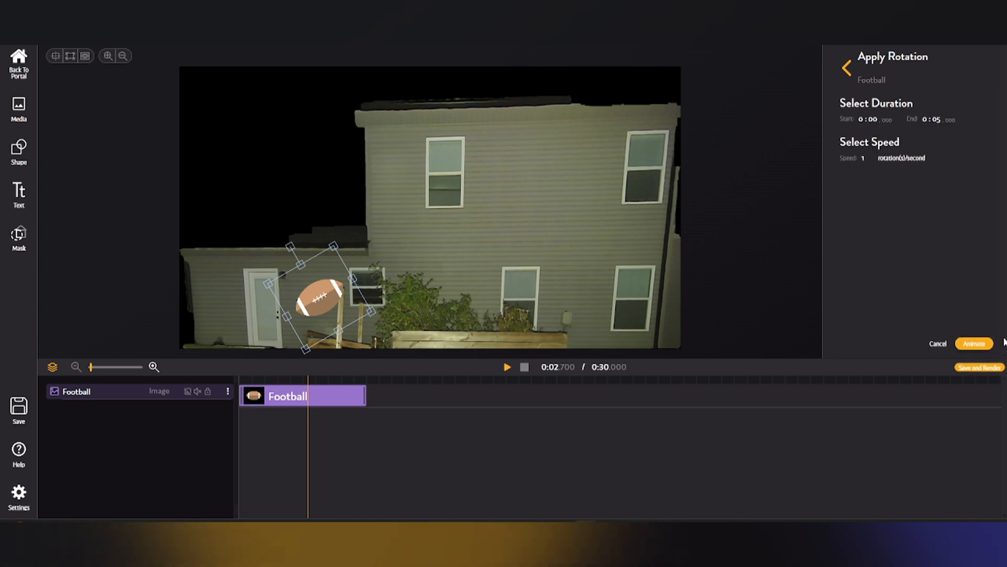
pyautogui.click(984, 345)
pyautogui.click(508, 367)
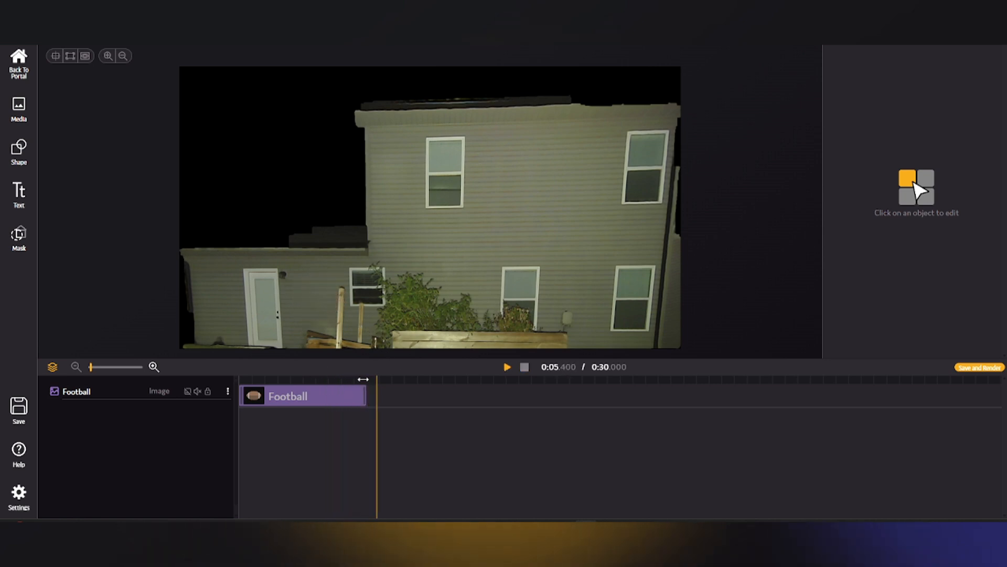
# Step: Set the football's rotation speed to 100 rotations per second and preview the updated animation
pyautogui.click(304, 376)
pyautogui.click(291, 397)
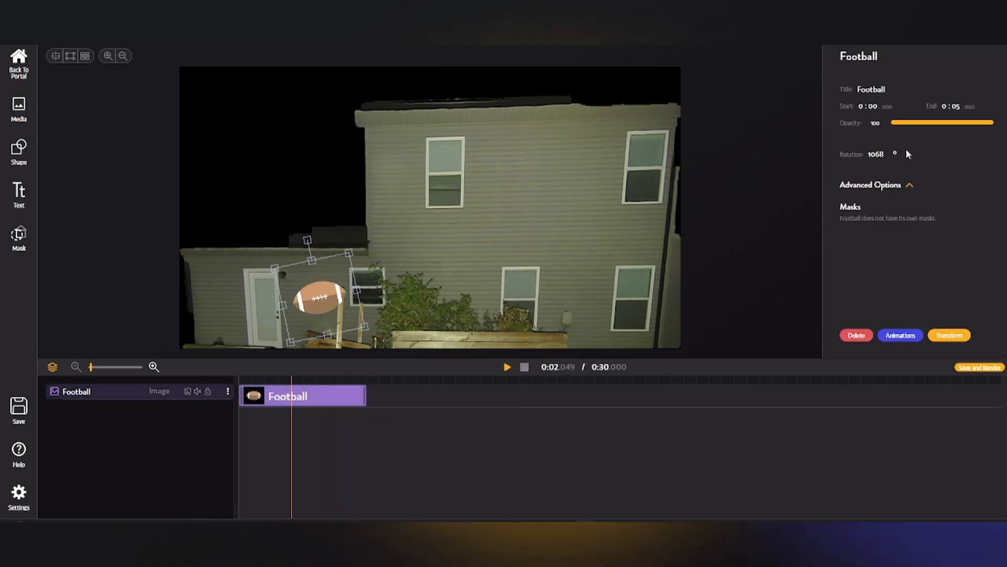
pyautogui.click(901, 335)
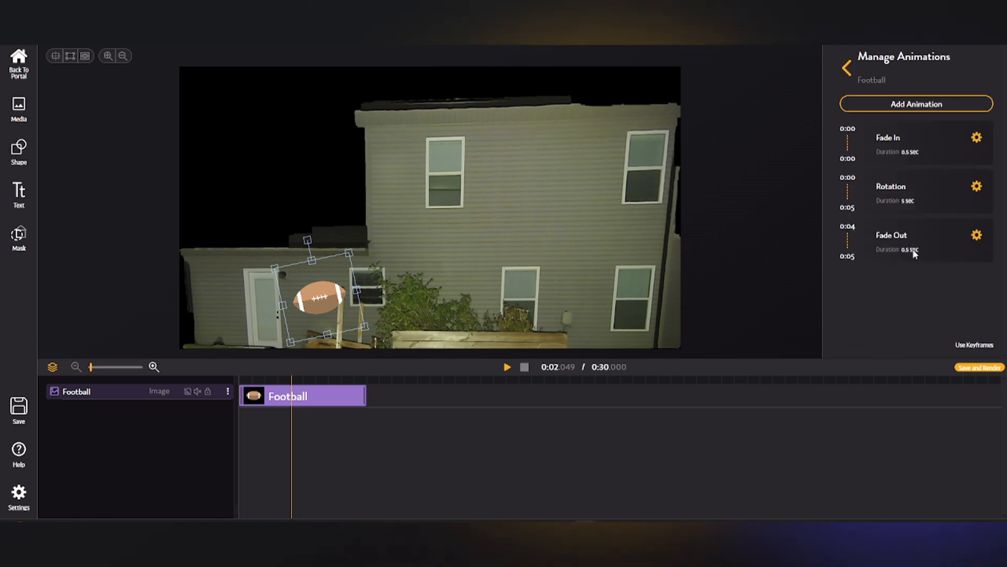
pyautogui.click(977, 186)
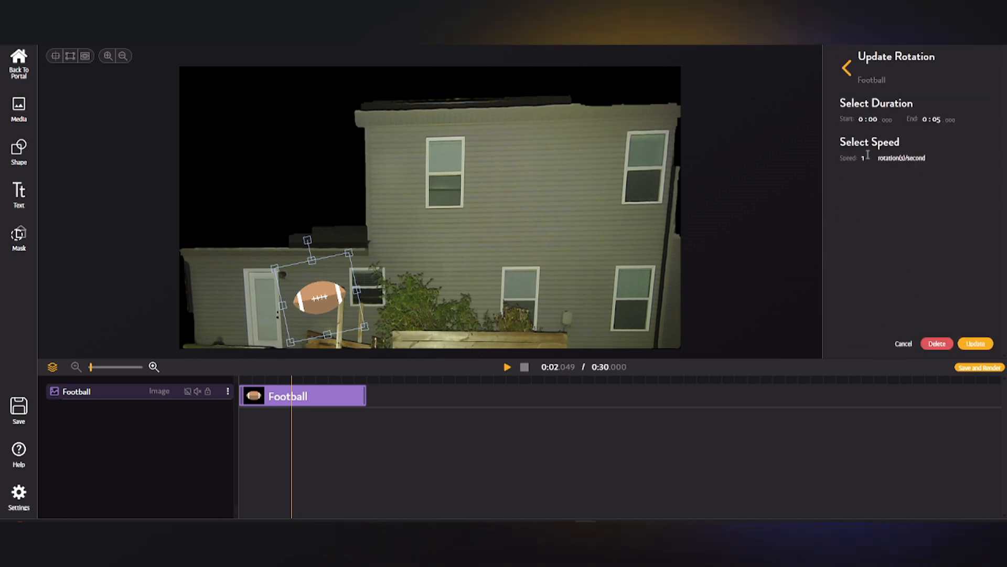
pyautogui.write('00')
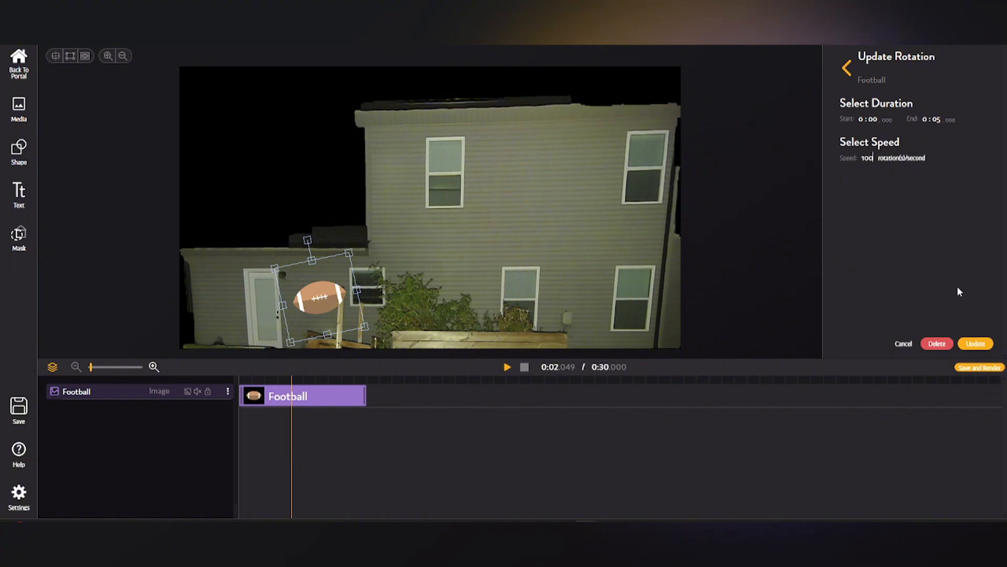
pyautogui.click(976, 344)
pyautogui.press('space')
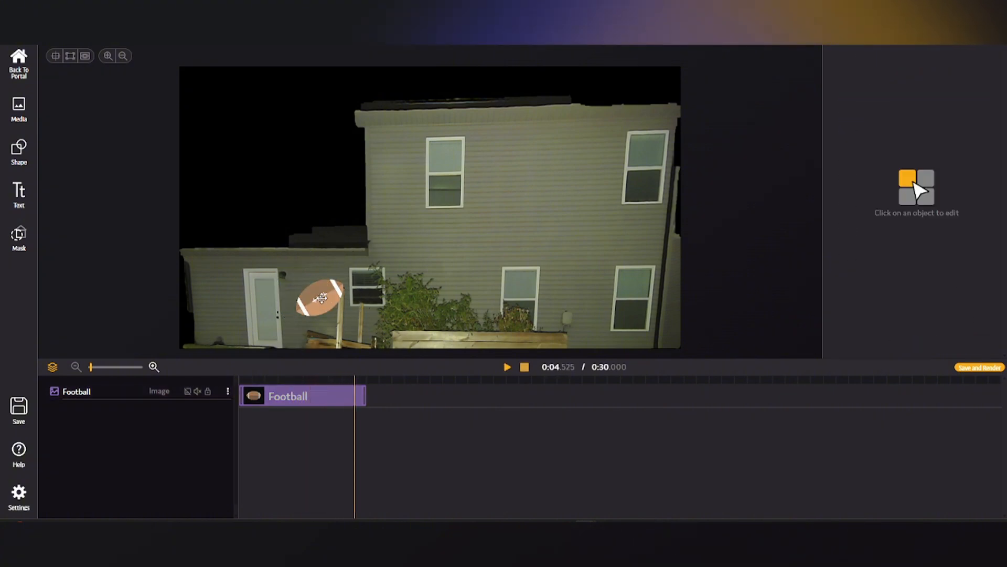
pyautogui.press('space')
# Step: Delete the Rotation, Fade Out and Fade In animations from the football
pyautogui.click(324, 300)
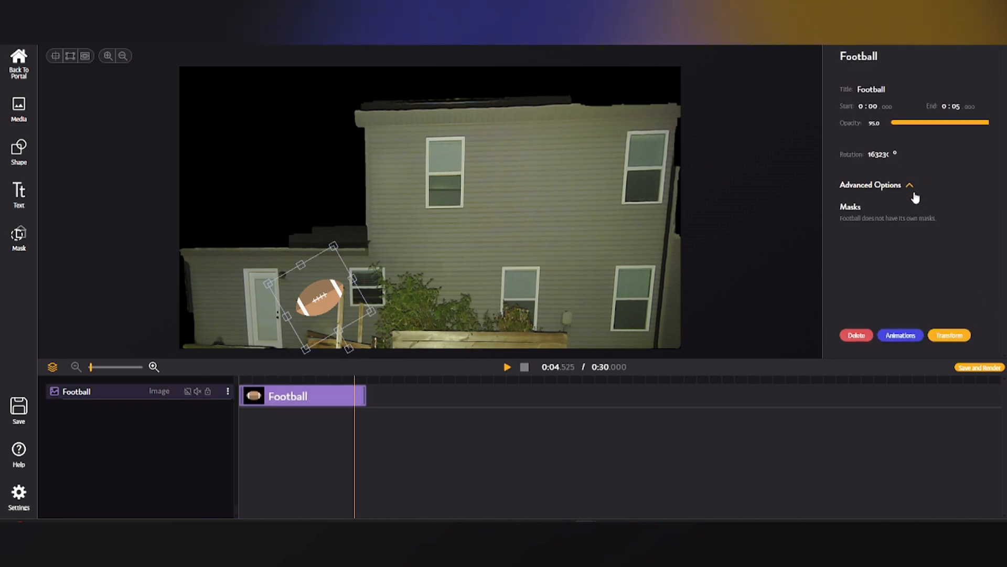
pyautogui.click(901, 336)
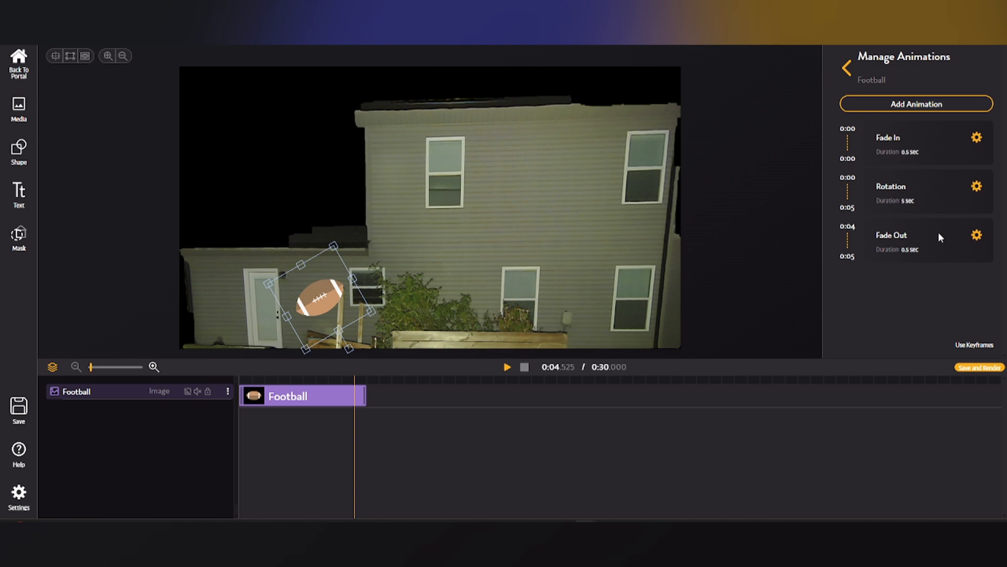
pyautogui.click(977, 187)
pyautogui.click(941, 344)
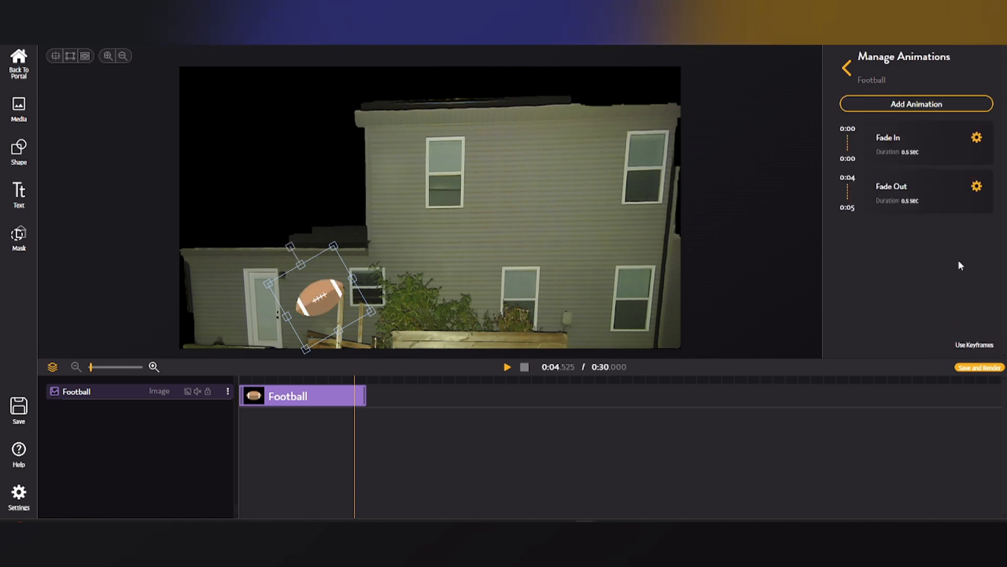
pyautogui.click(976, 184)
pyautogui.click(937, 344)
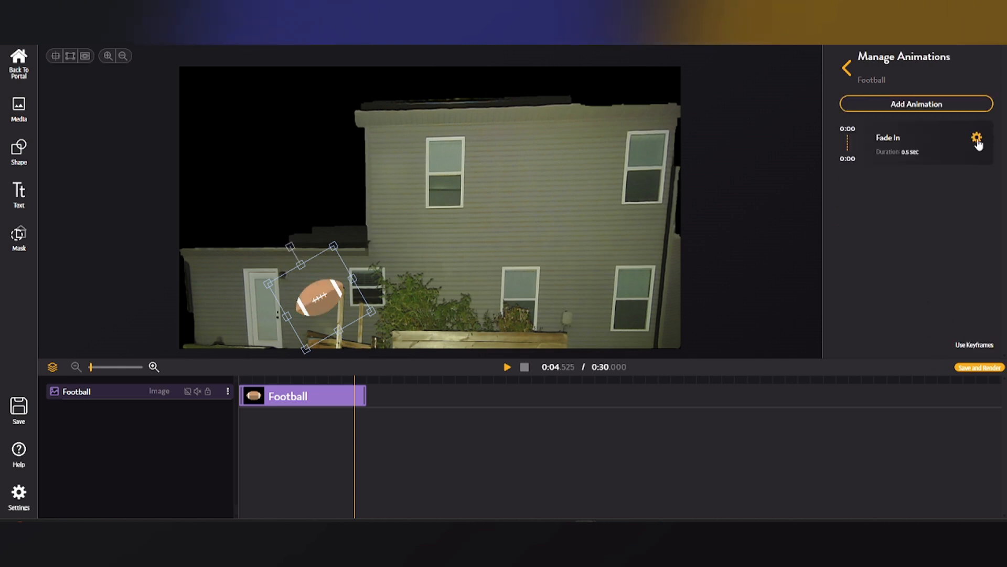
pyautogui.click(977, 138)
pyautogui.click(936, 343)
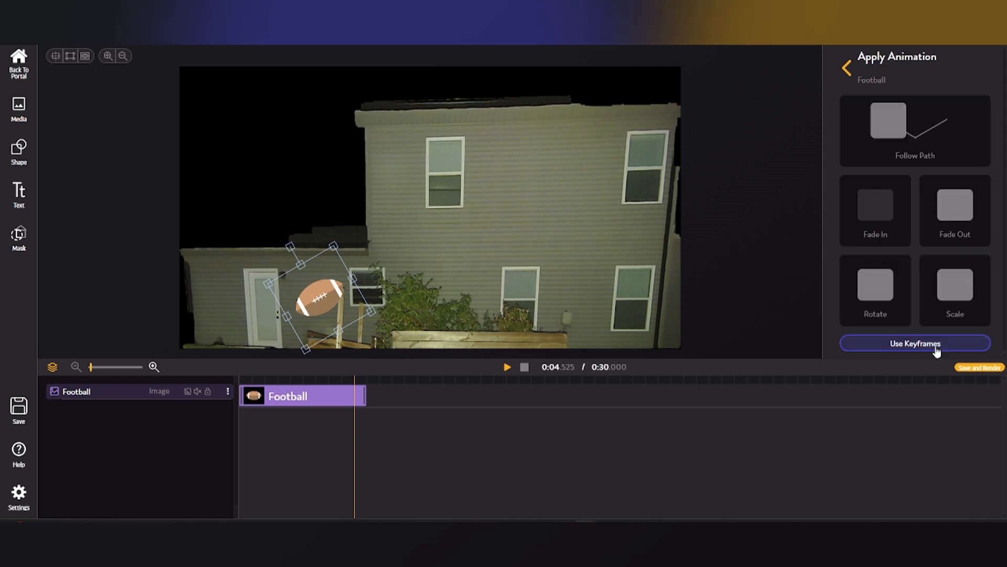
# Step: Add a Scale animation of 100% from 0:00 to 0:05 to the football and scrub the timeline to preview it
pyautogui.click(953, 292)
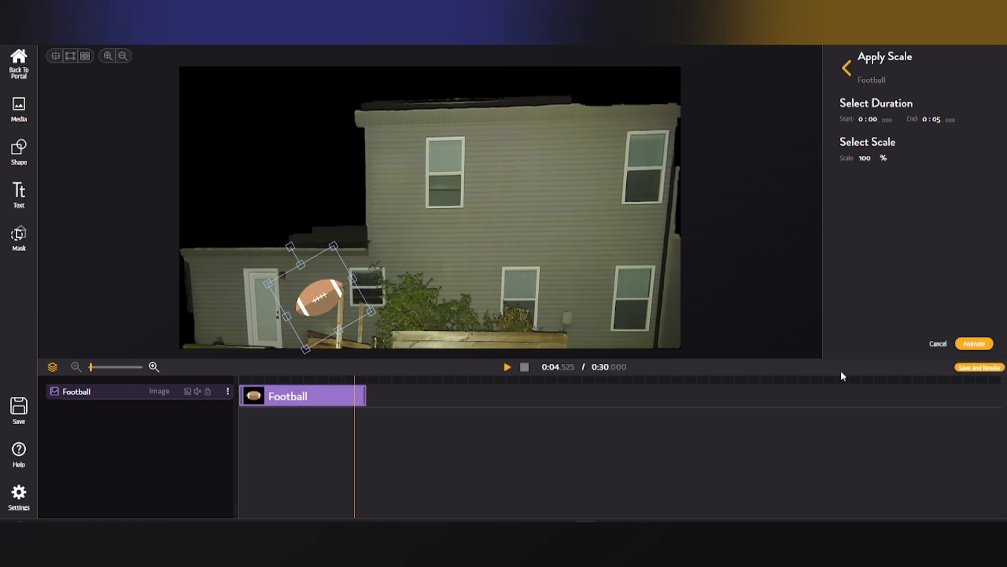
pyautogui.click(973, 343)
pyautogui.moveTo(354, 378); pyautogui.dragTo(292, 396)
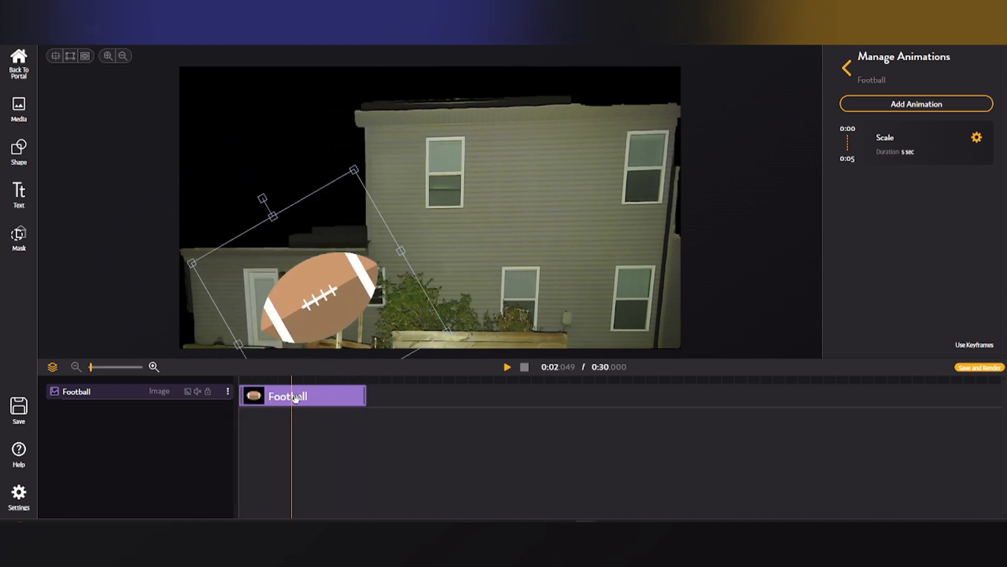
# Step: Reopen the football's Scale animation, apply the update and return the playhead to 0:00
pyautogui.click(326, 401)
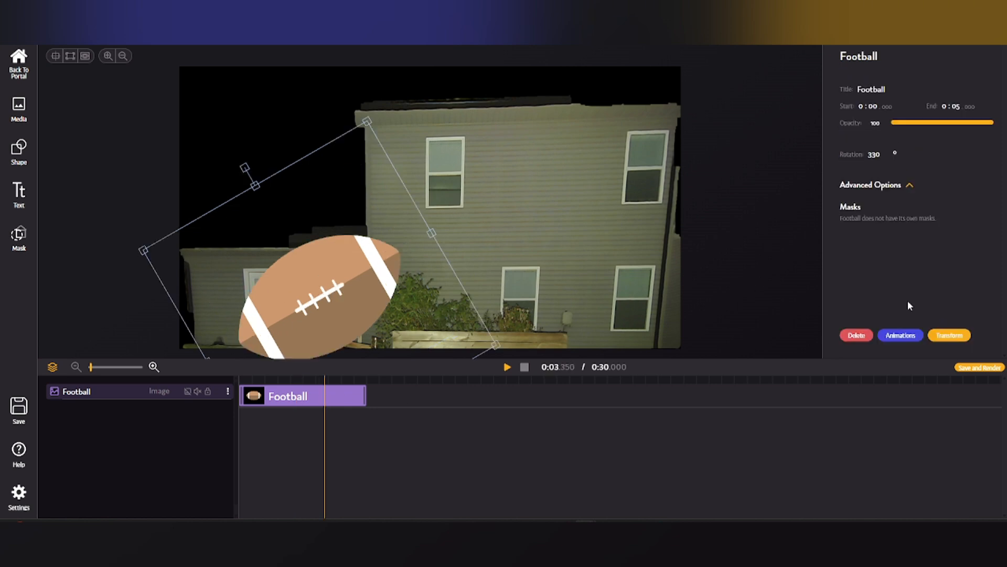
pyautogui.click(900, 336)
pyautogui.click(977, 137)
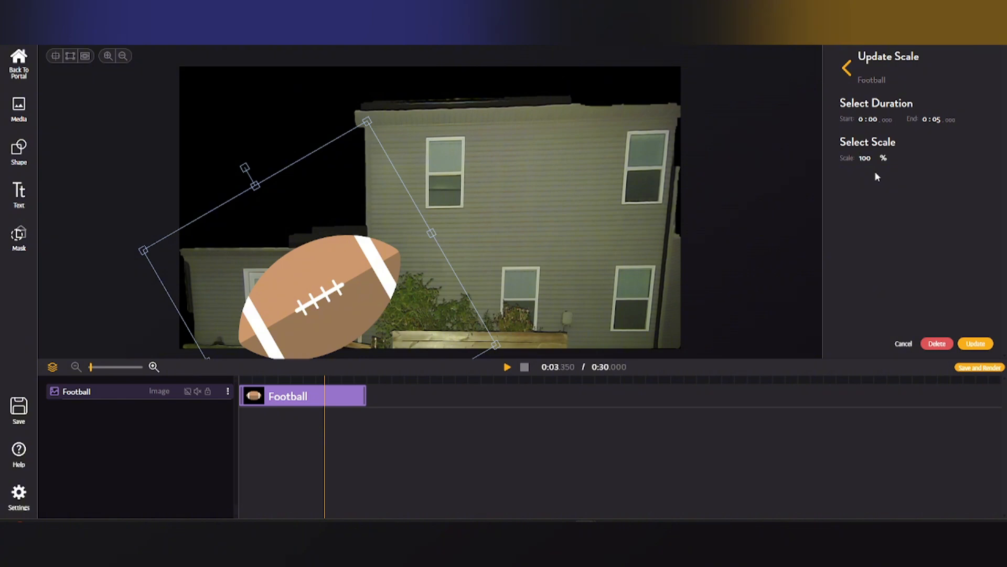
pyautogui.click(976, 343)
pyautogui.moveTo(324, 382); pyautogui.dragTo(240, 382)
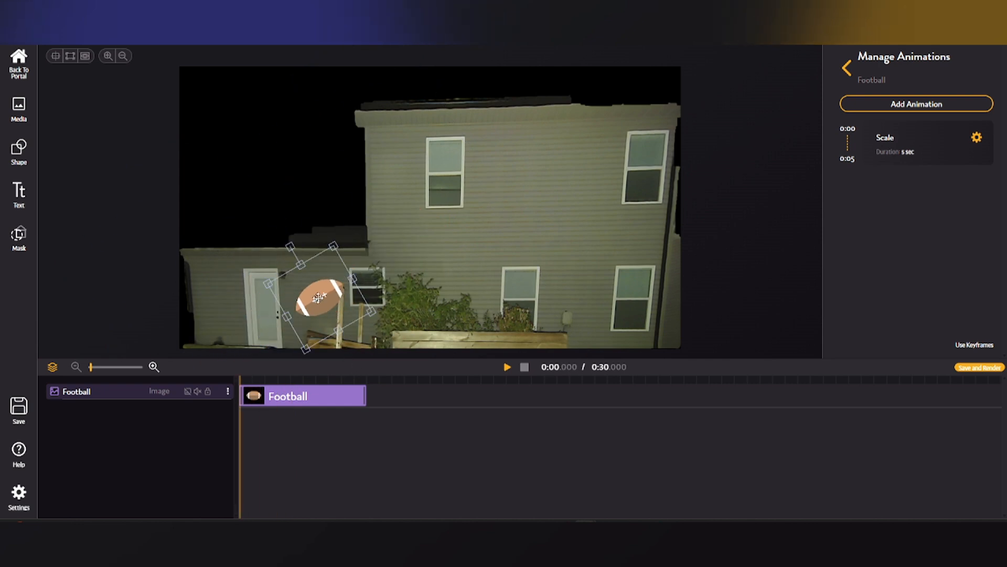
# Step: Delete the football's Scale animation and convert the football to keyframe animation
pyautogui.click(976, 138)
pyautogui.click(938, 345)
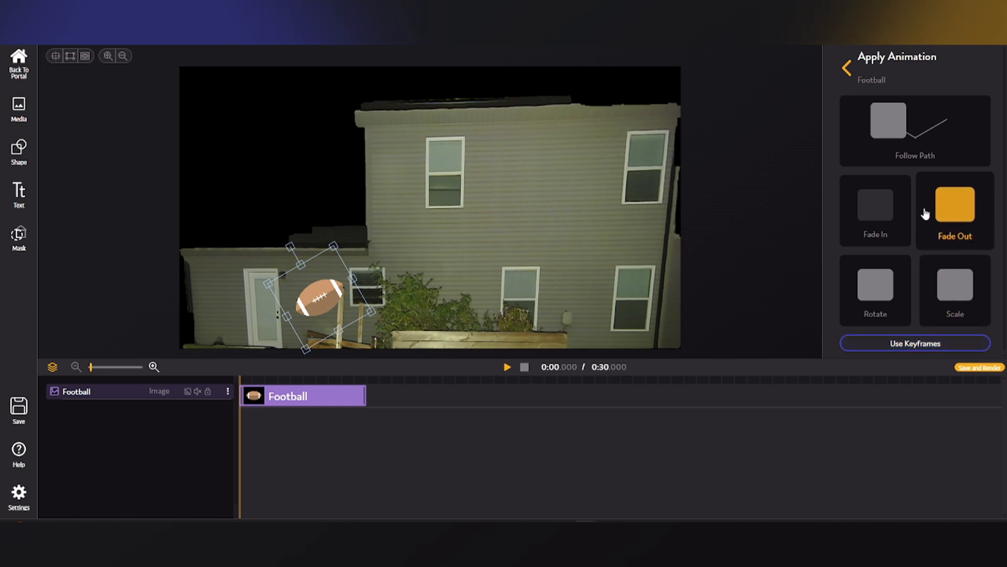
pyautogui.click(915, 346)
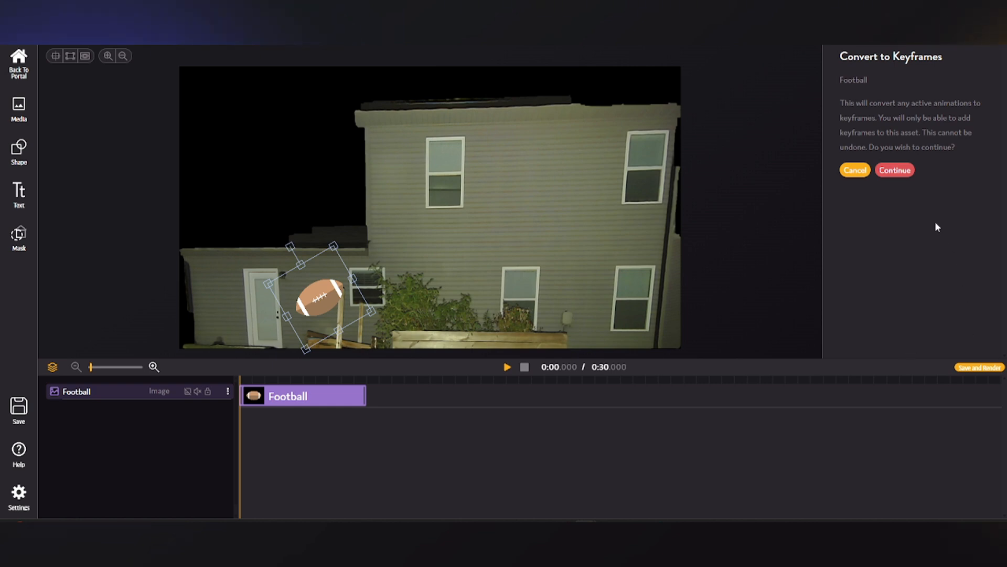
pyautogui.click(894, 170)
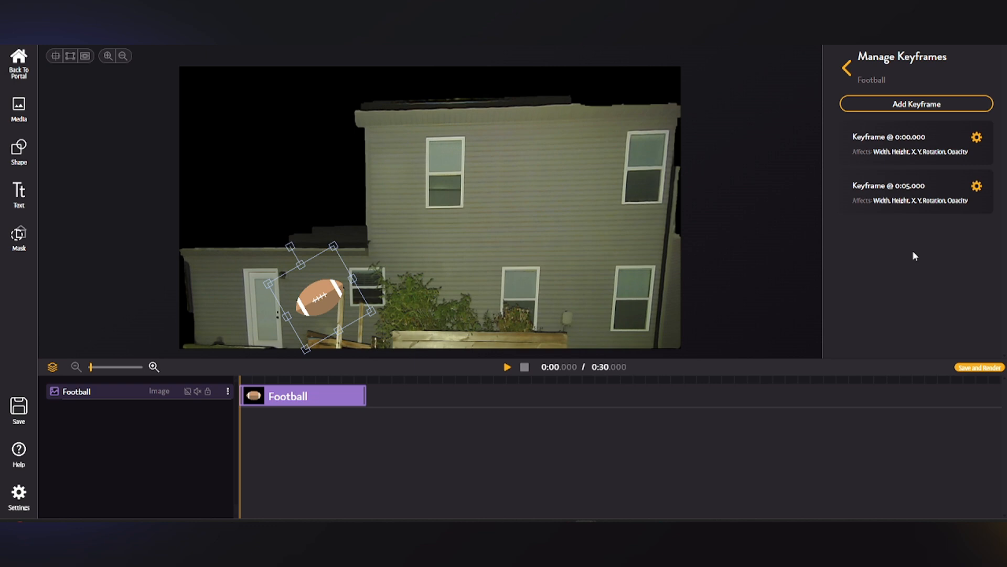
# Step: Add a football keyframe at 0:01.000, moved to about X 710, Y 724 px and rotated to about 338°
pyautogui.moveTo(238, 379); pyautogui.dragTo(267, 382)
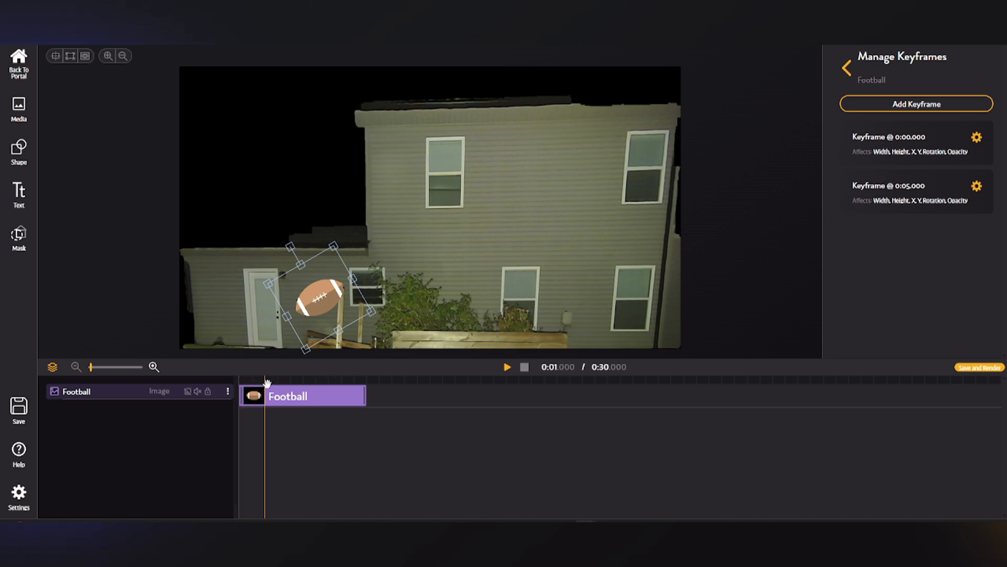
pyautogui.click(918, 104)
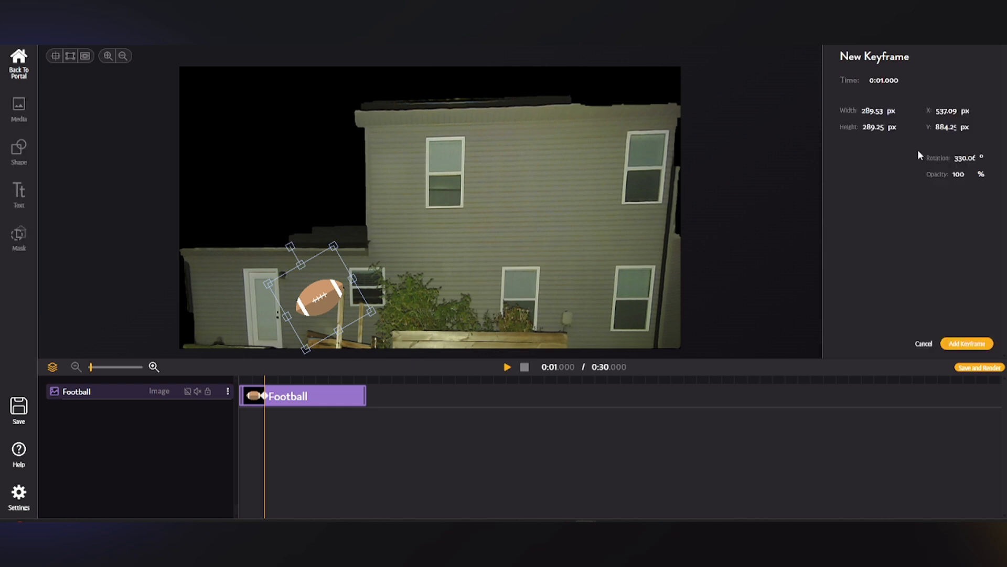
pyautogui.moveTo(341, 300); pyautogui.dragTo(386, 258)
pyautogui.moveTo(333, 202); pyautogui.dragTo(343, 202)
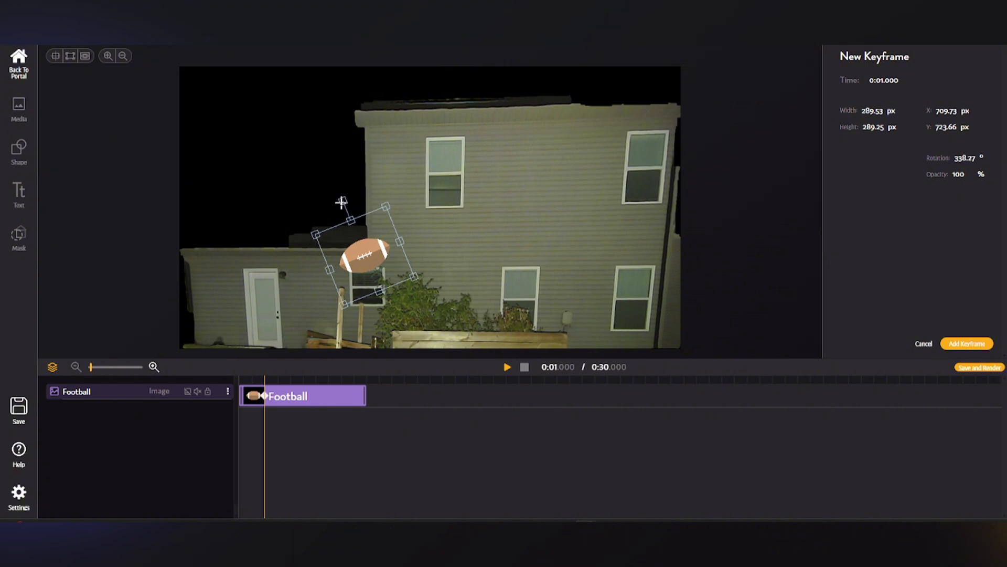
pyautogui.click(975, 345)
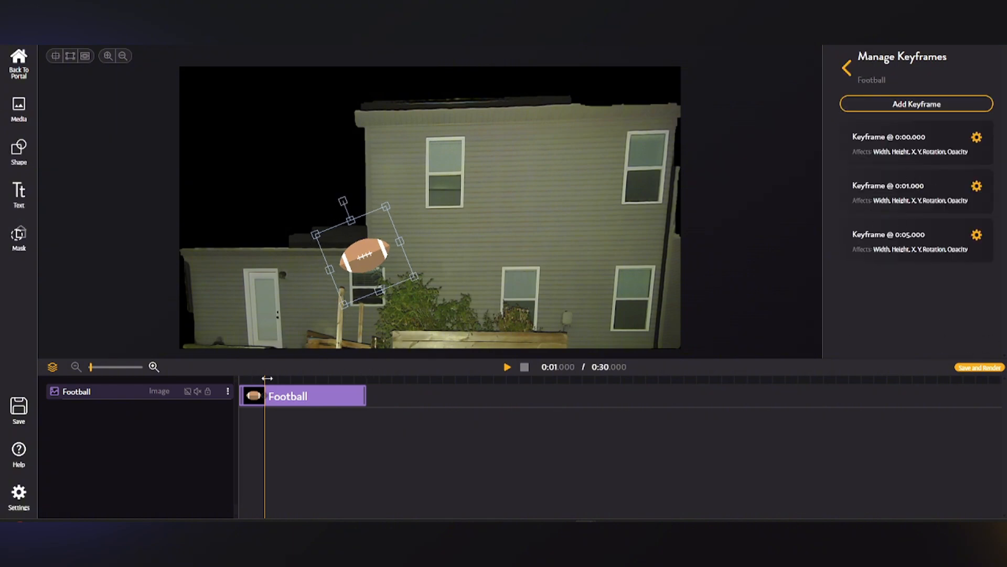
# Step: Add a football keyframe at 0:02.000, positioned at about X 877, Y 686 px and rotated to about 347°
pyautogui.moveTo(267, 378); pyautogui.dragTo(292, 379)
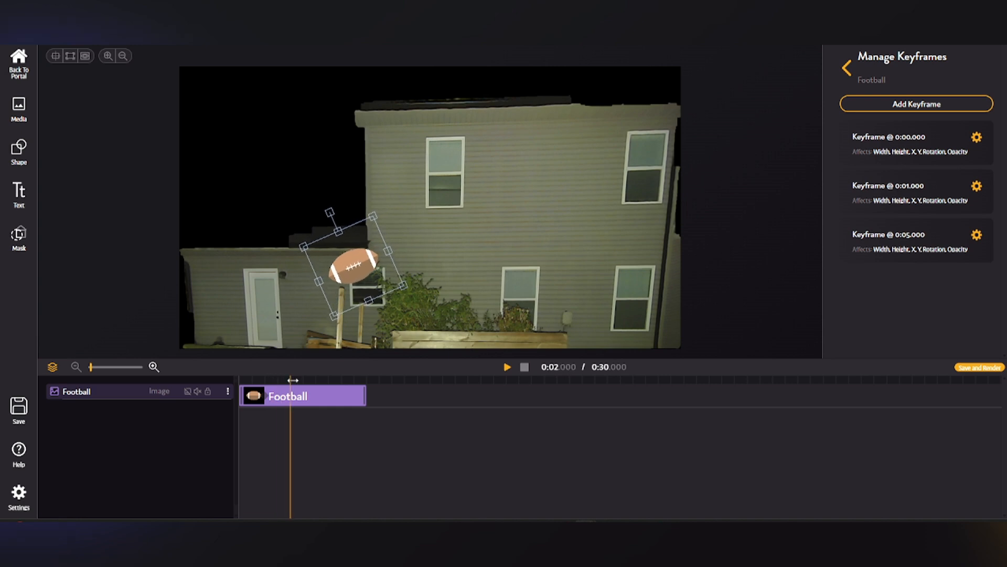
pyautogui.click(916, 105)
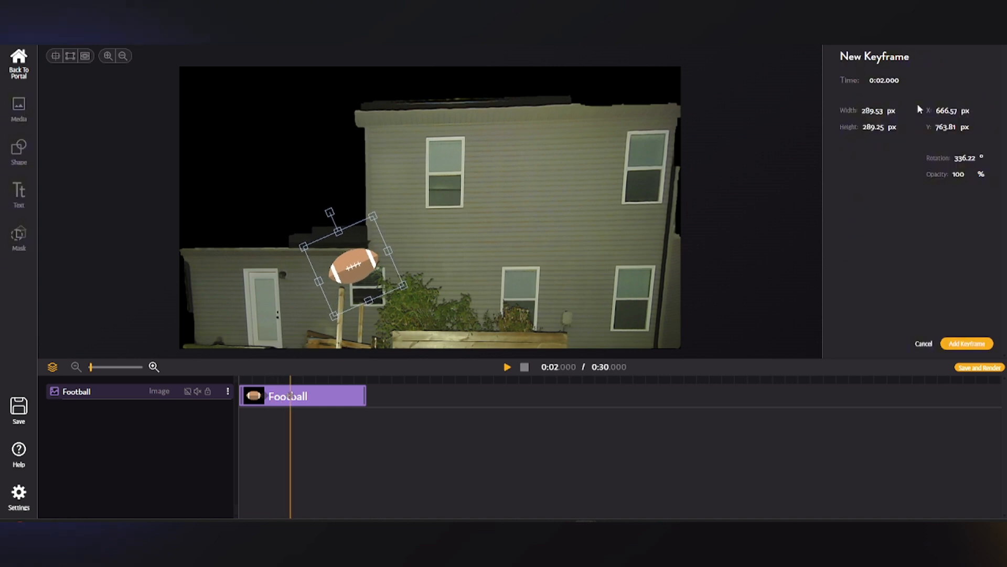
pyautogui.click(981, 351)
pyautogui.moveTo(386, 256); pyautogui.dragTo(409, 248)
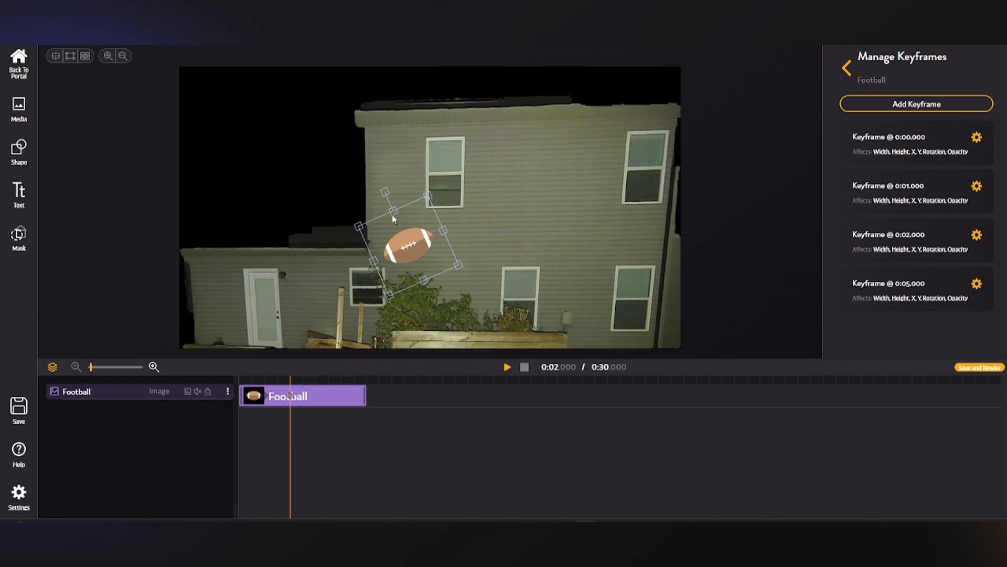
pyautogui.moveTo(385, 190); pyautogui.dragTo(396, 188)
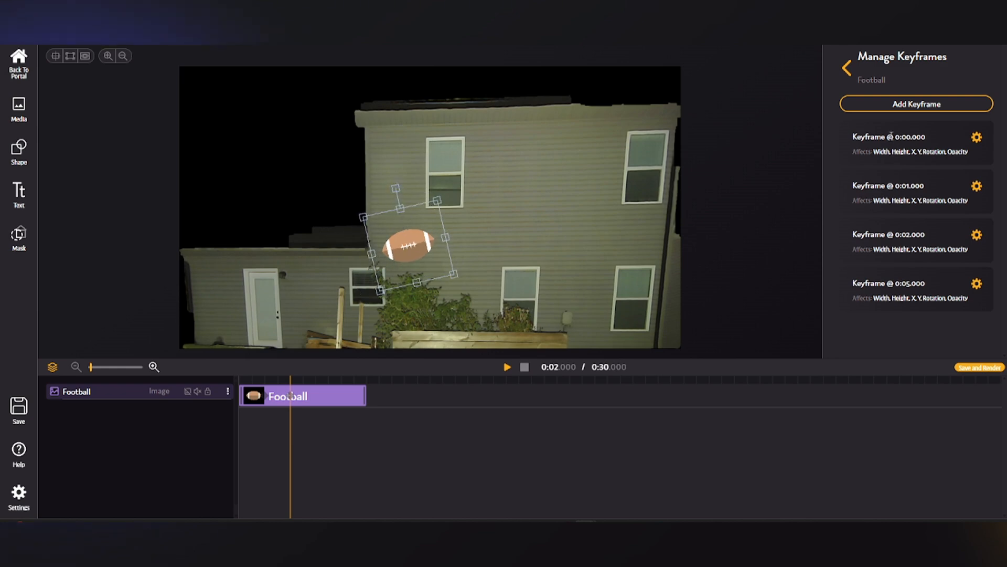
pyautogui.click(897, 104)
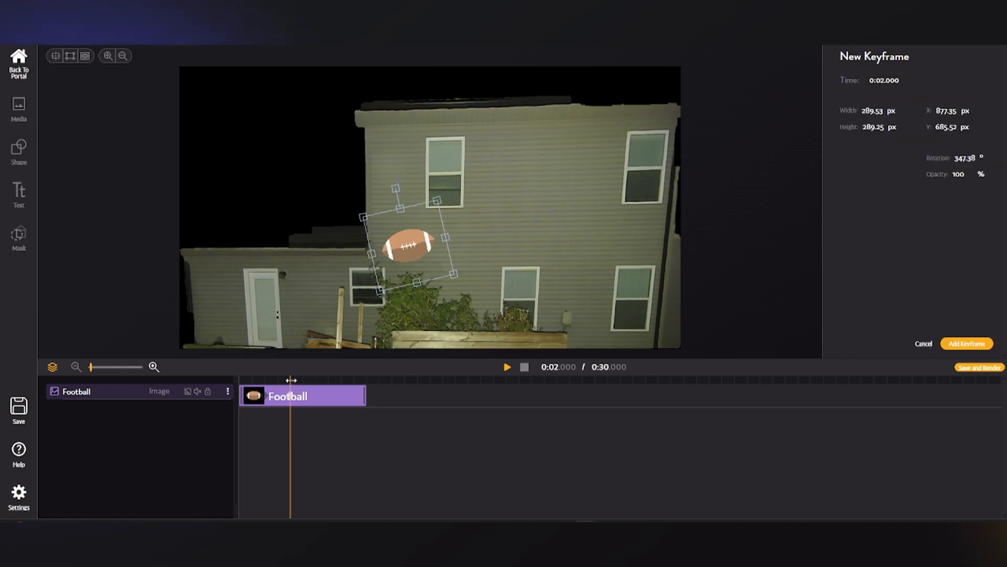
# Step: Add a football keyframe at 0:03.000, moved to about X 1194, Y 605 px and rotated to about 353°
pyautogui.moveTo(291, 380); pyautogui.dragTo(316, 382)
pyautogui.press('Right')
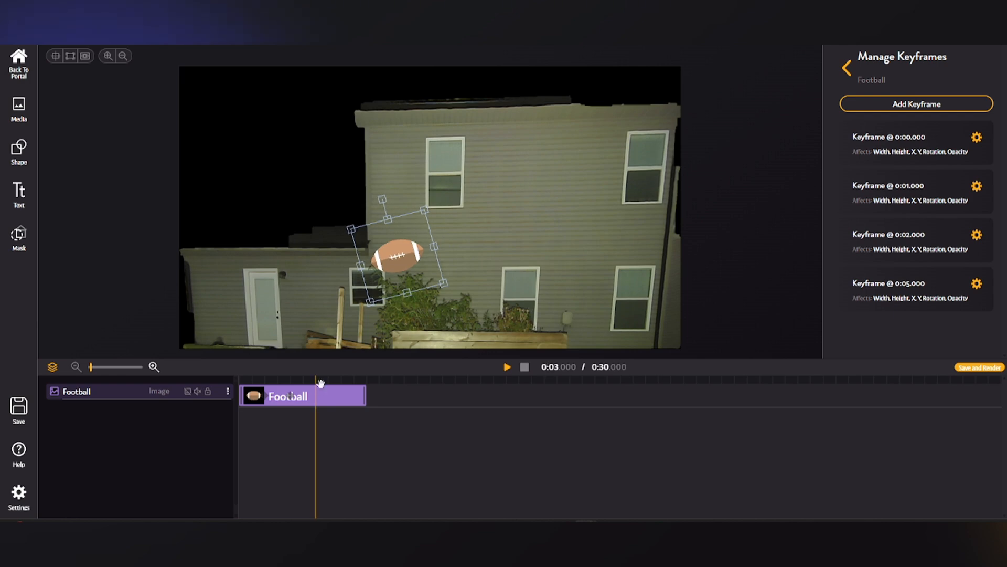
pyautogui.click(896, 108)
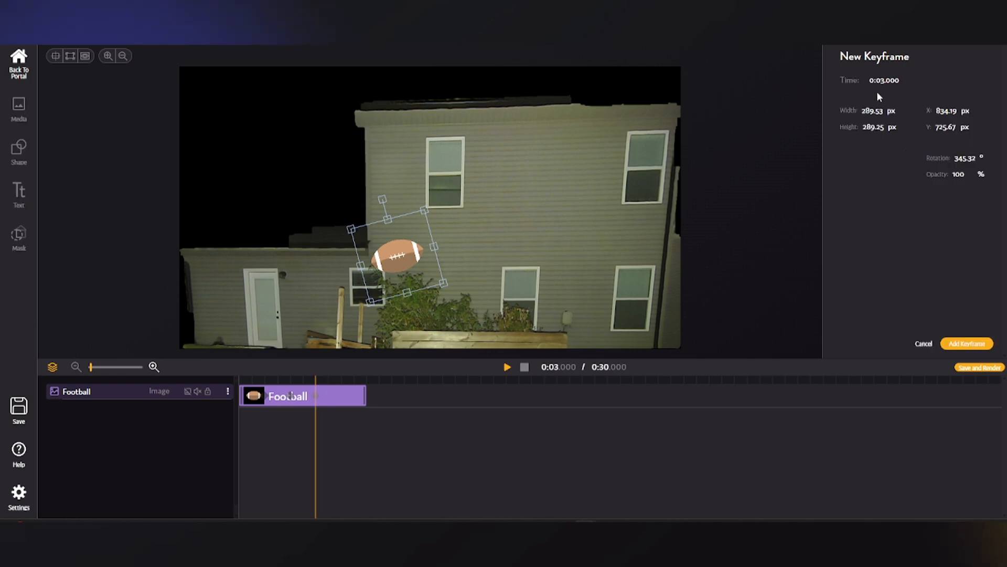
pyautogui.moveTo(398, 258); pyautogui.dragTo(492, 226)
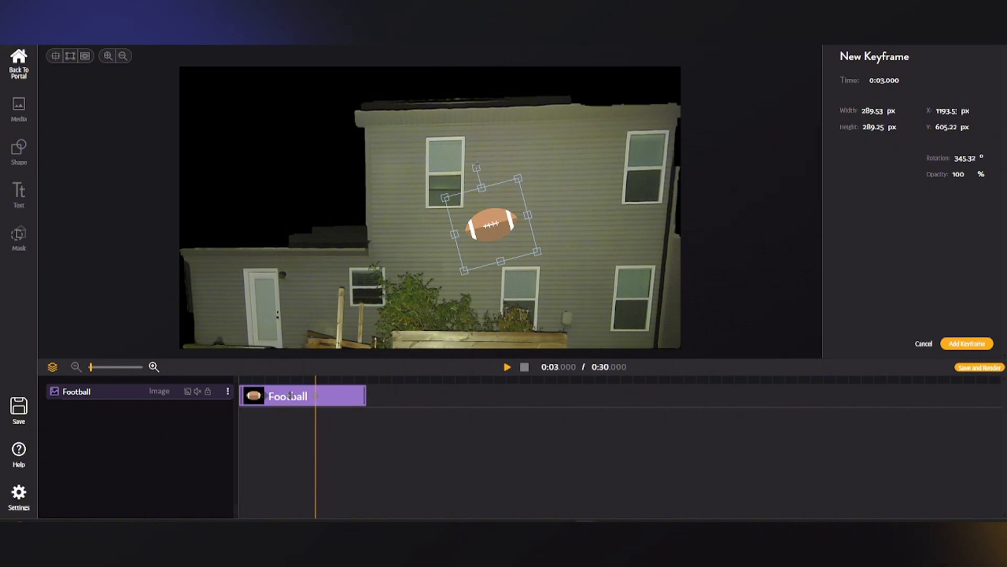
pyautogui.moveTo(476, 163); pyautogui.dragTo(485, 157)
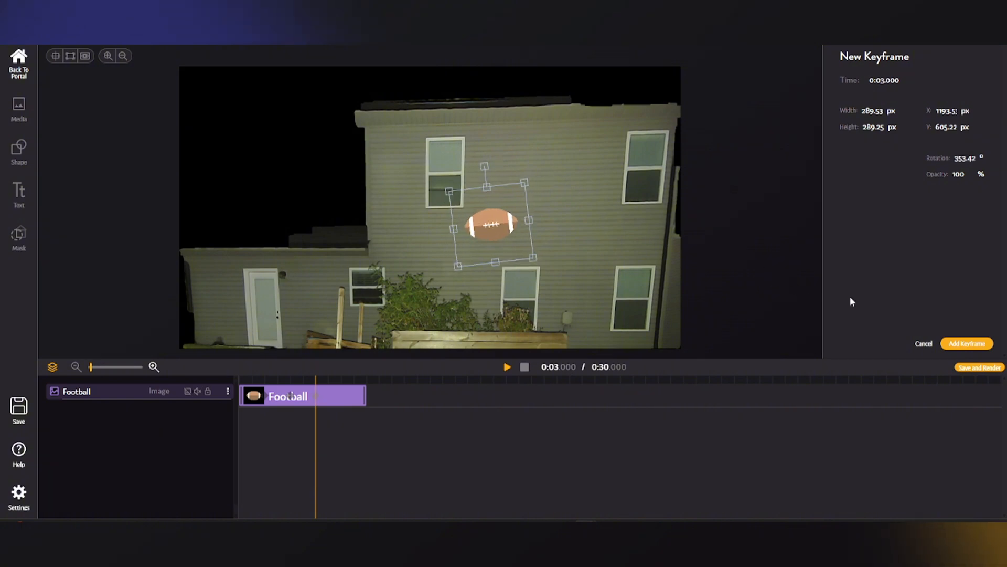
pyautogui.click(968, 344)
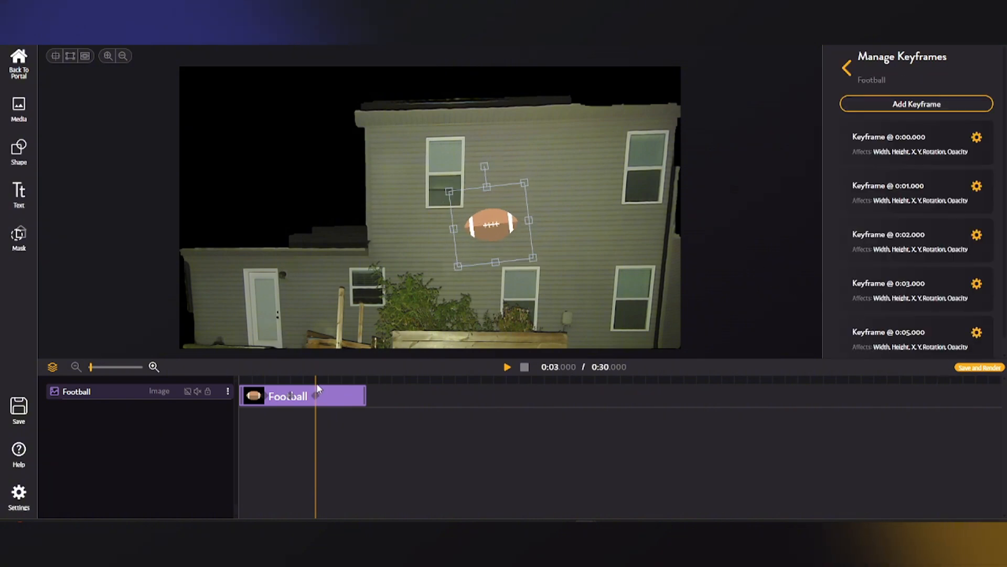
# Step: Add a football keyframe at 0:04.000, moved to about X 1438, Y 756 px and tilted clockwise so its nose points downward
pyautogui.moveTo(316, 379); pyautogui.dragTo(344, 381)
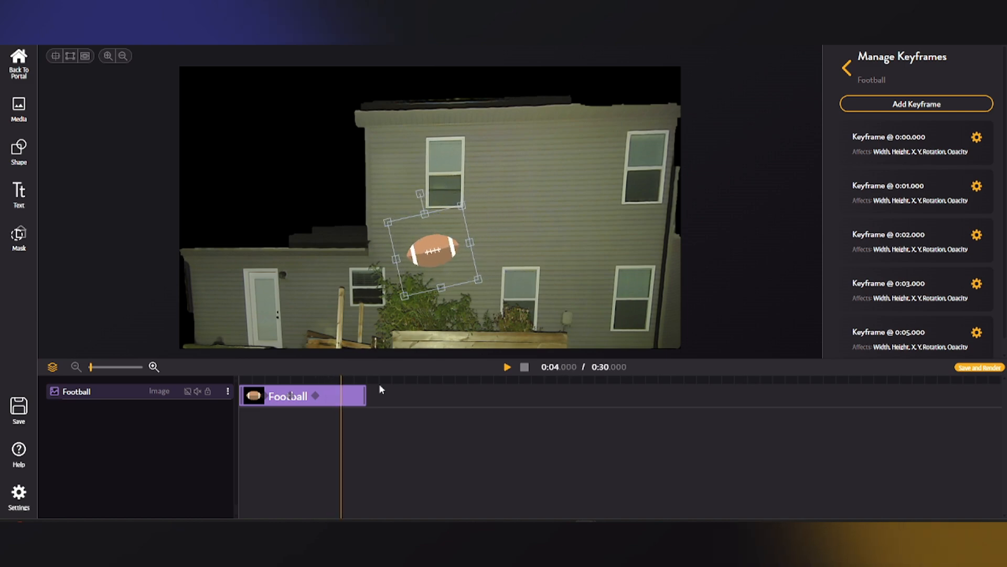
pyautogui.click(930, 107)
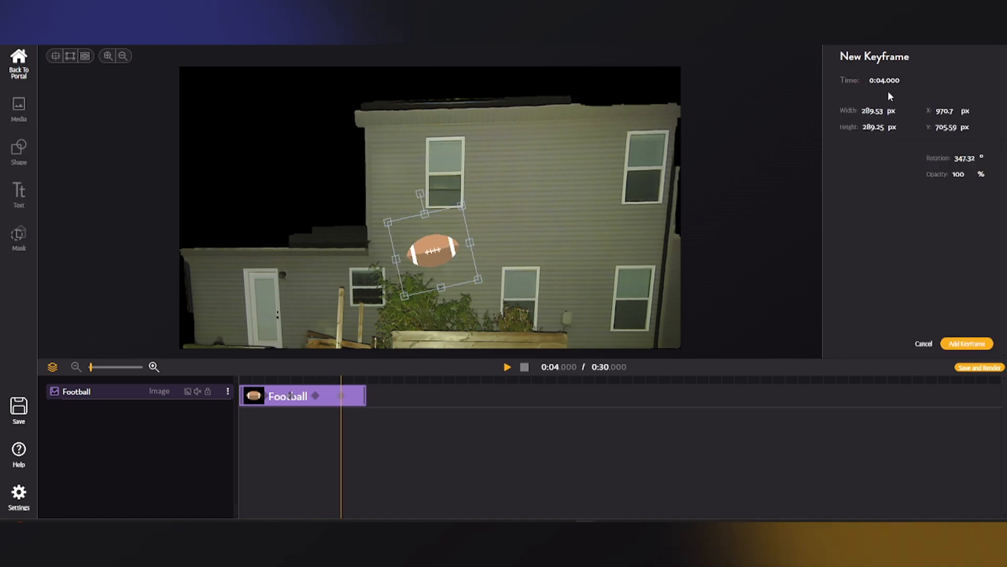
pyautogui.moveTo(414, 251); pyautogui.dragTo(537, 263)
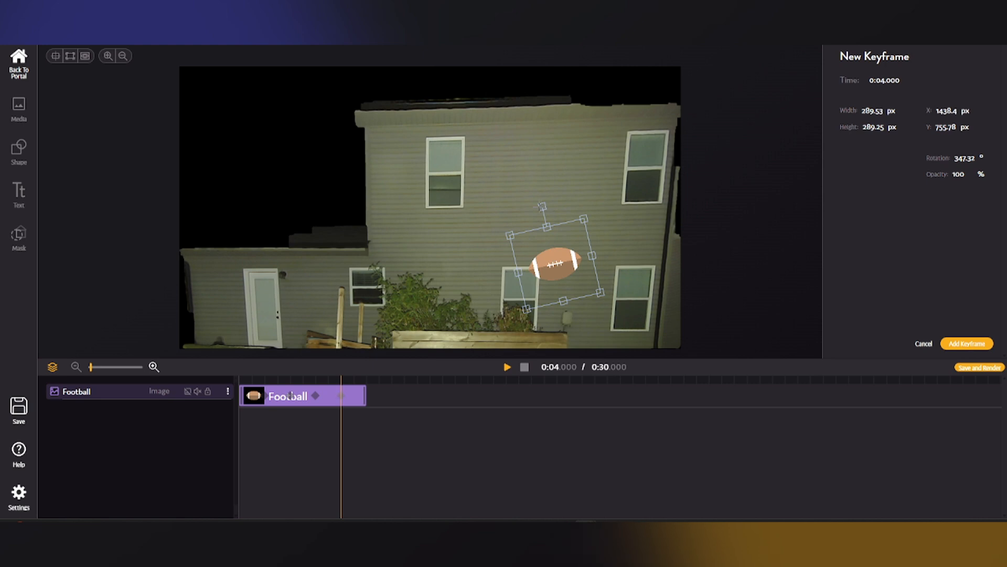
pyautogui.moveTo(551, 209); pyautogui.dragTo(572, 207)
pyautogui.click(968, 344)
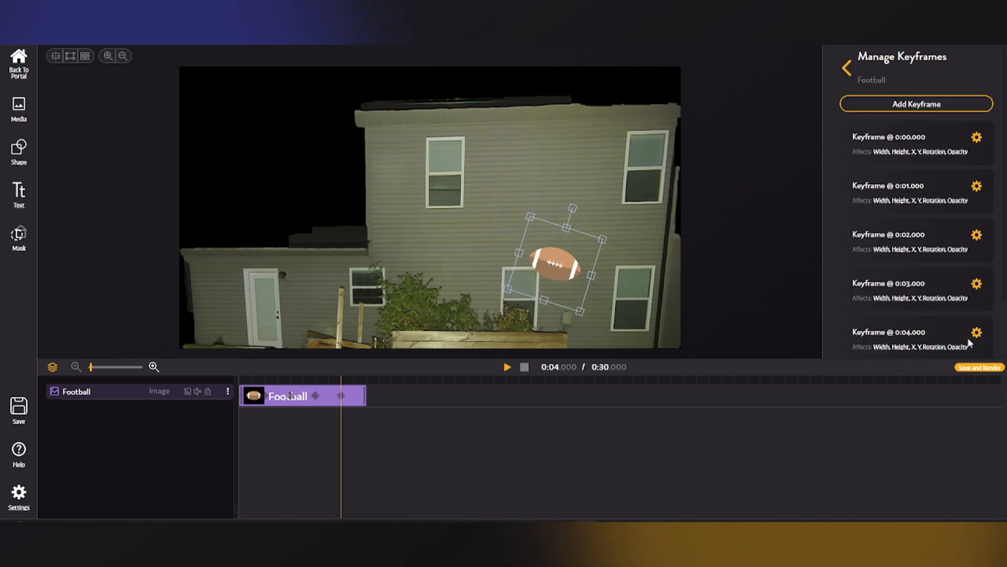
# Step: Add a football keyframe at 0:04.950, placed over the house's lower-right window and rotated to about 33°
pyautogui.moveTo(342, 382); pyautogui.dragTo(368, 383)
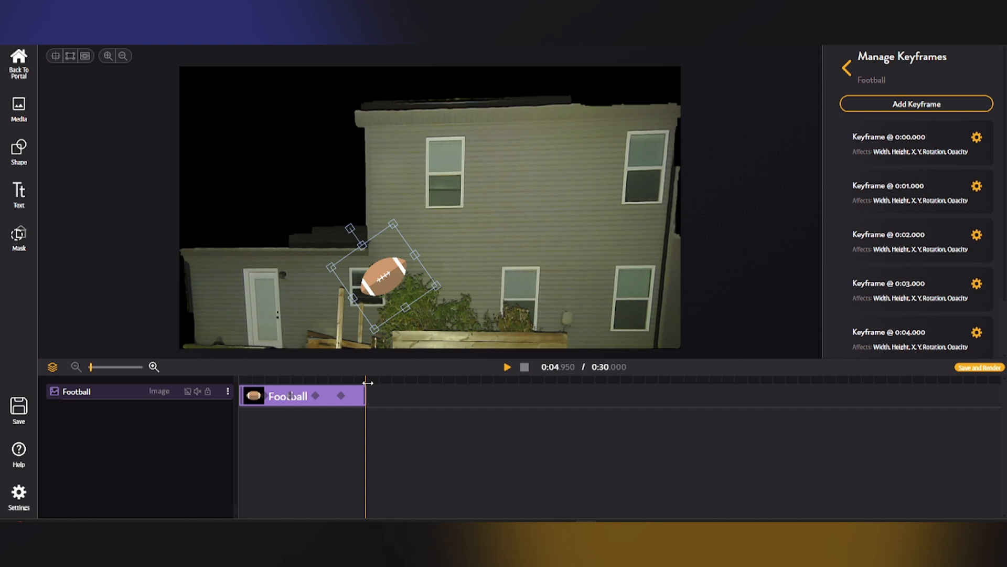
pyautogui.click(903, 105)
pyautogui.moveTo(372, 254); pyautogui.dragTo(614, 233)
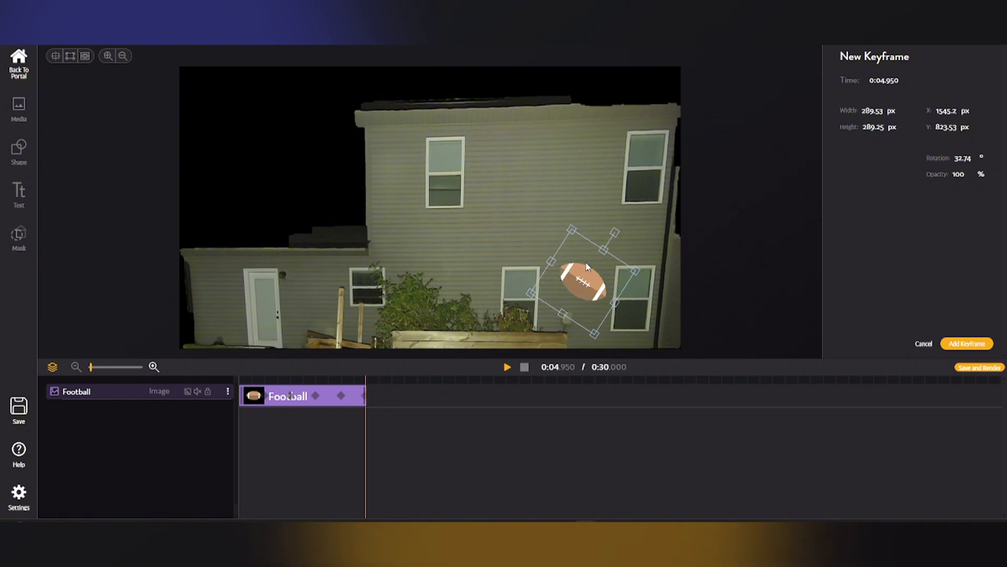
pyautogui.moveTo(585, 278); pyautogui.dragTo(642, 310)
pyautogui.click(964, 343)
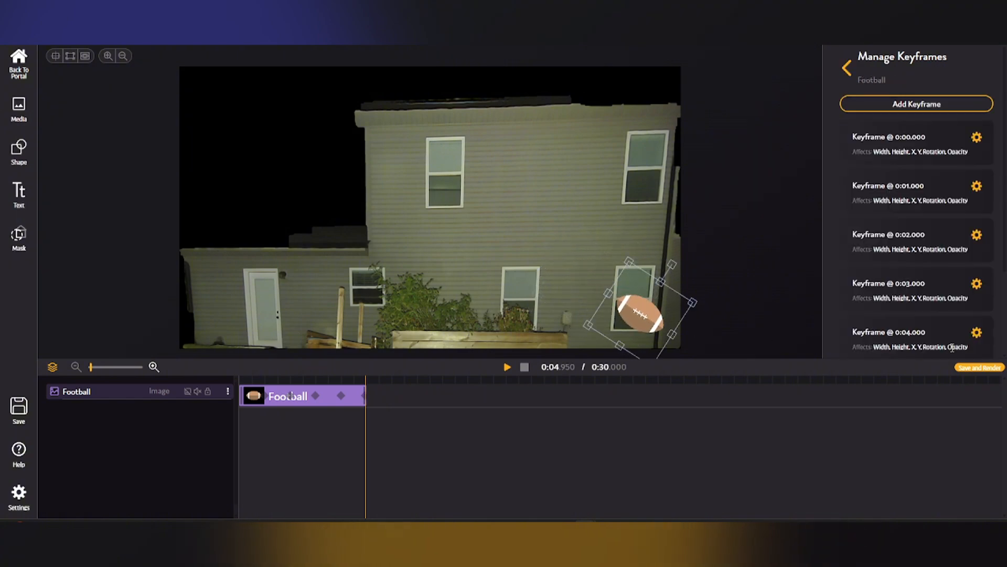
# Step: Delete the football's keyframe at 0:05.000 and play the keyframed animation from the beginning
pyautogui.scroll(-2, 935, 253)
pyautogui.click(974, 318)
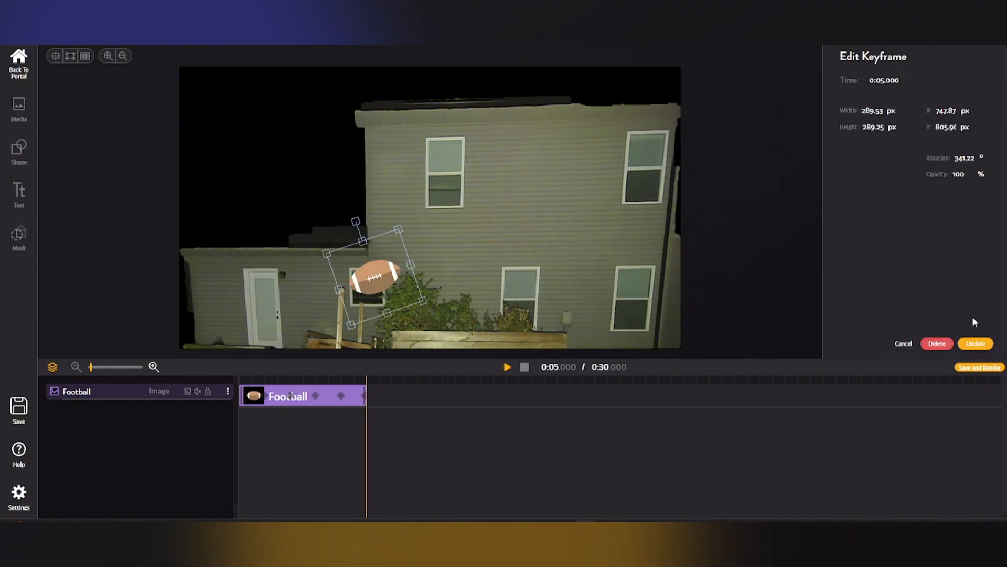
pyautogui.click(943, 345)
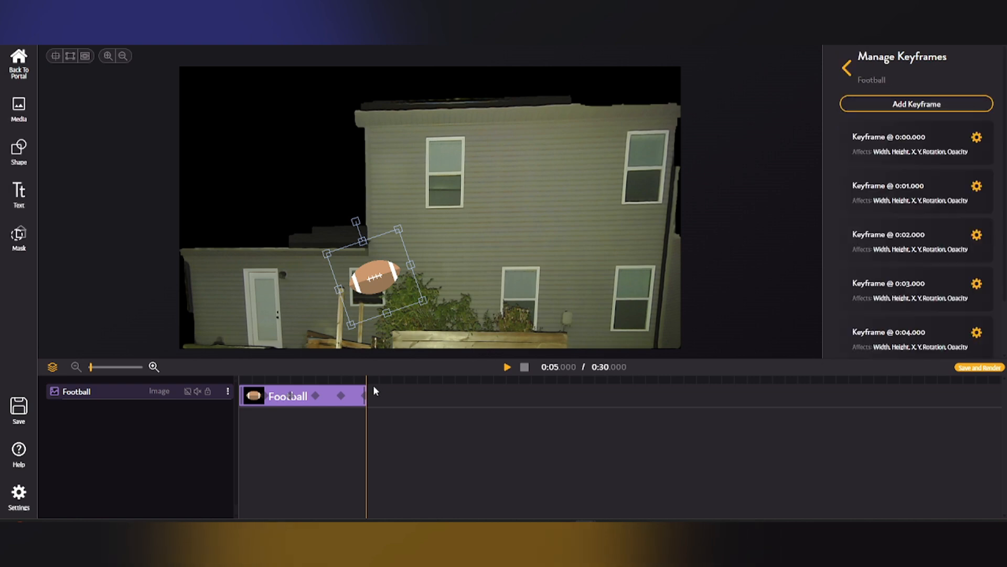
pyautogui.moveTo(367, 378); pyautogui.dragTo(236, 380)
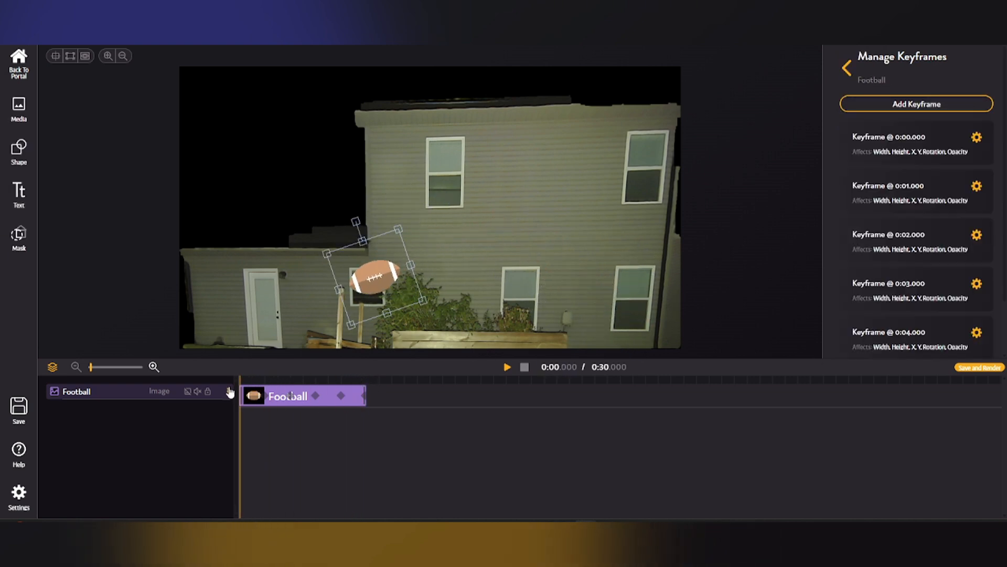
pyautogui.press('space')
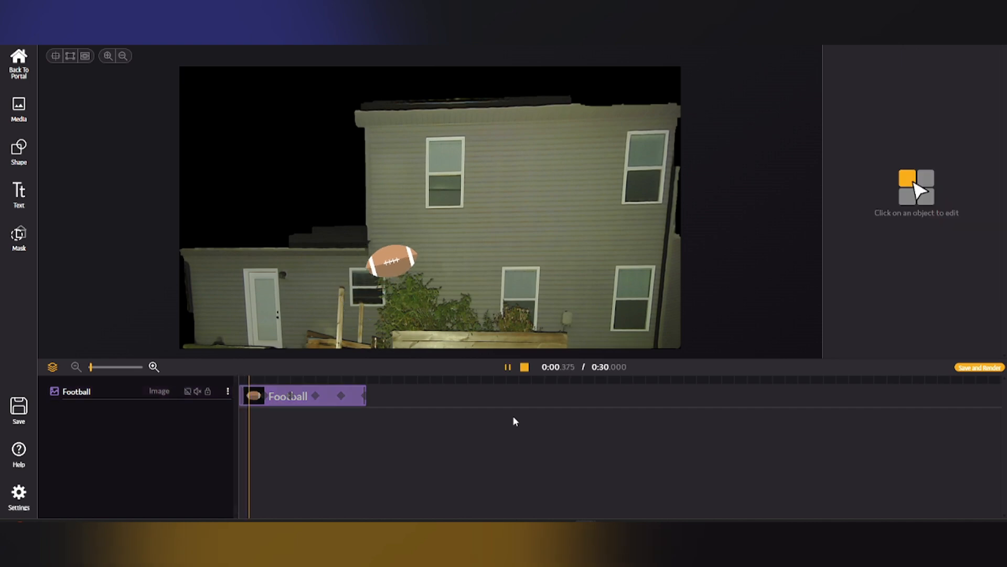